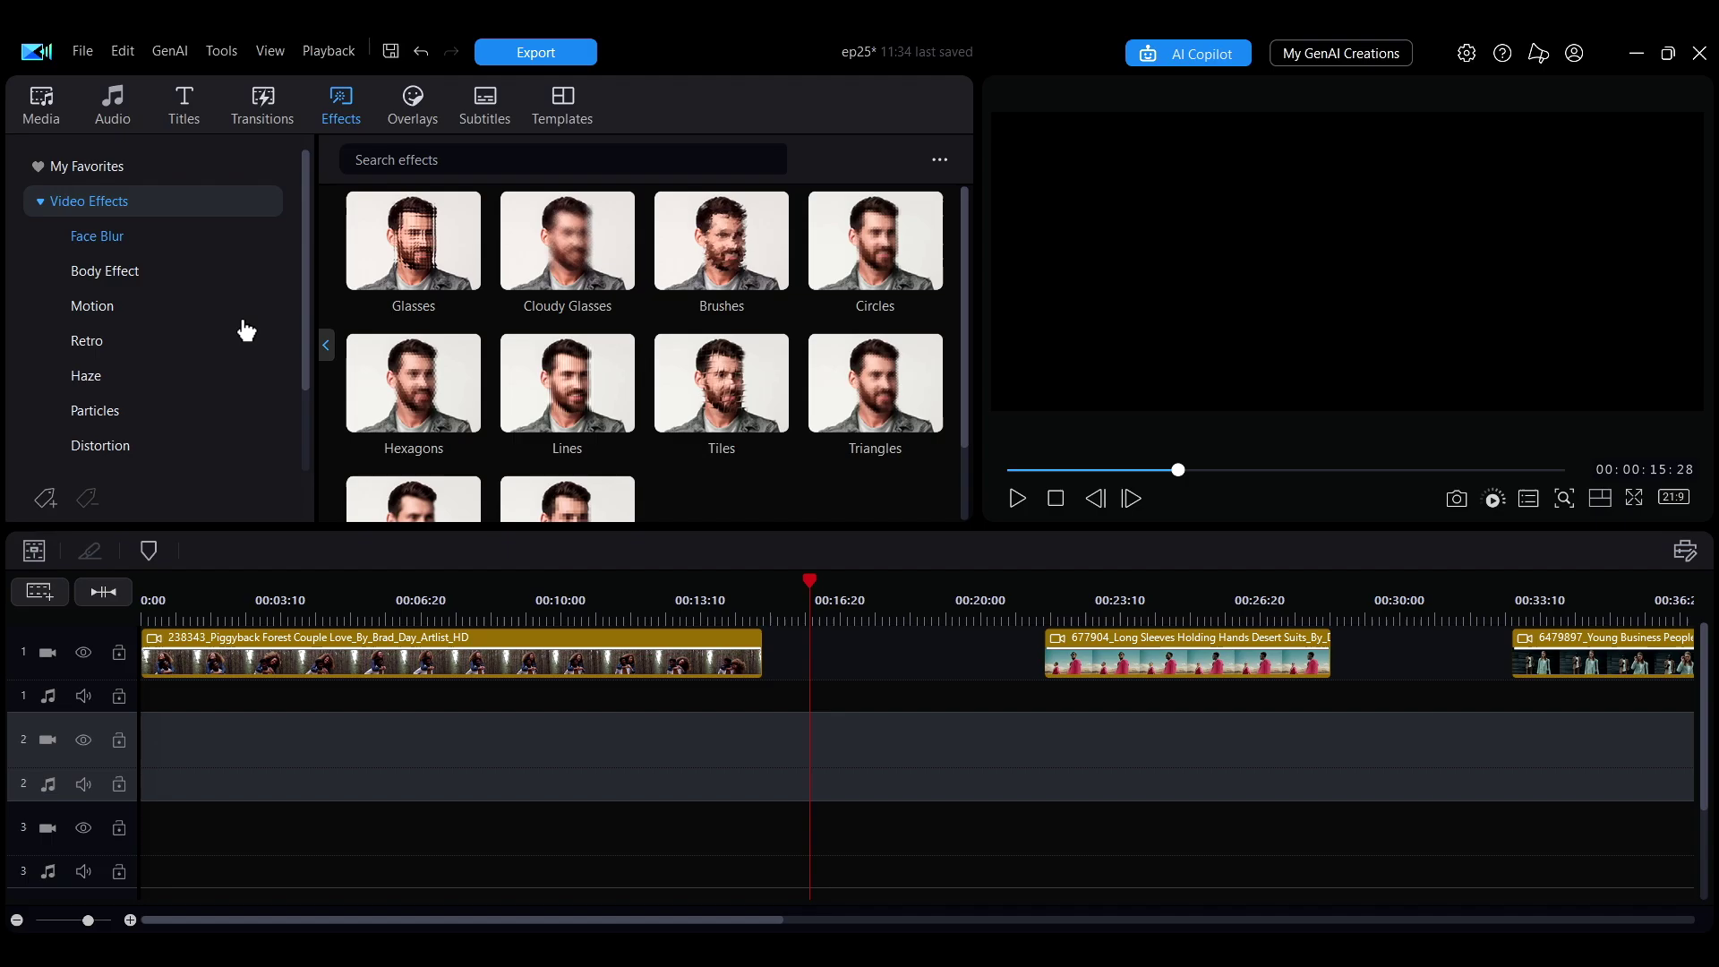
# Preview the Glasses face blur, Motion Trail Pulse 1, Old Movie and Analog Film 02 effects.
pyautogui.click(134, 272)
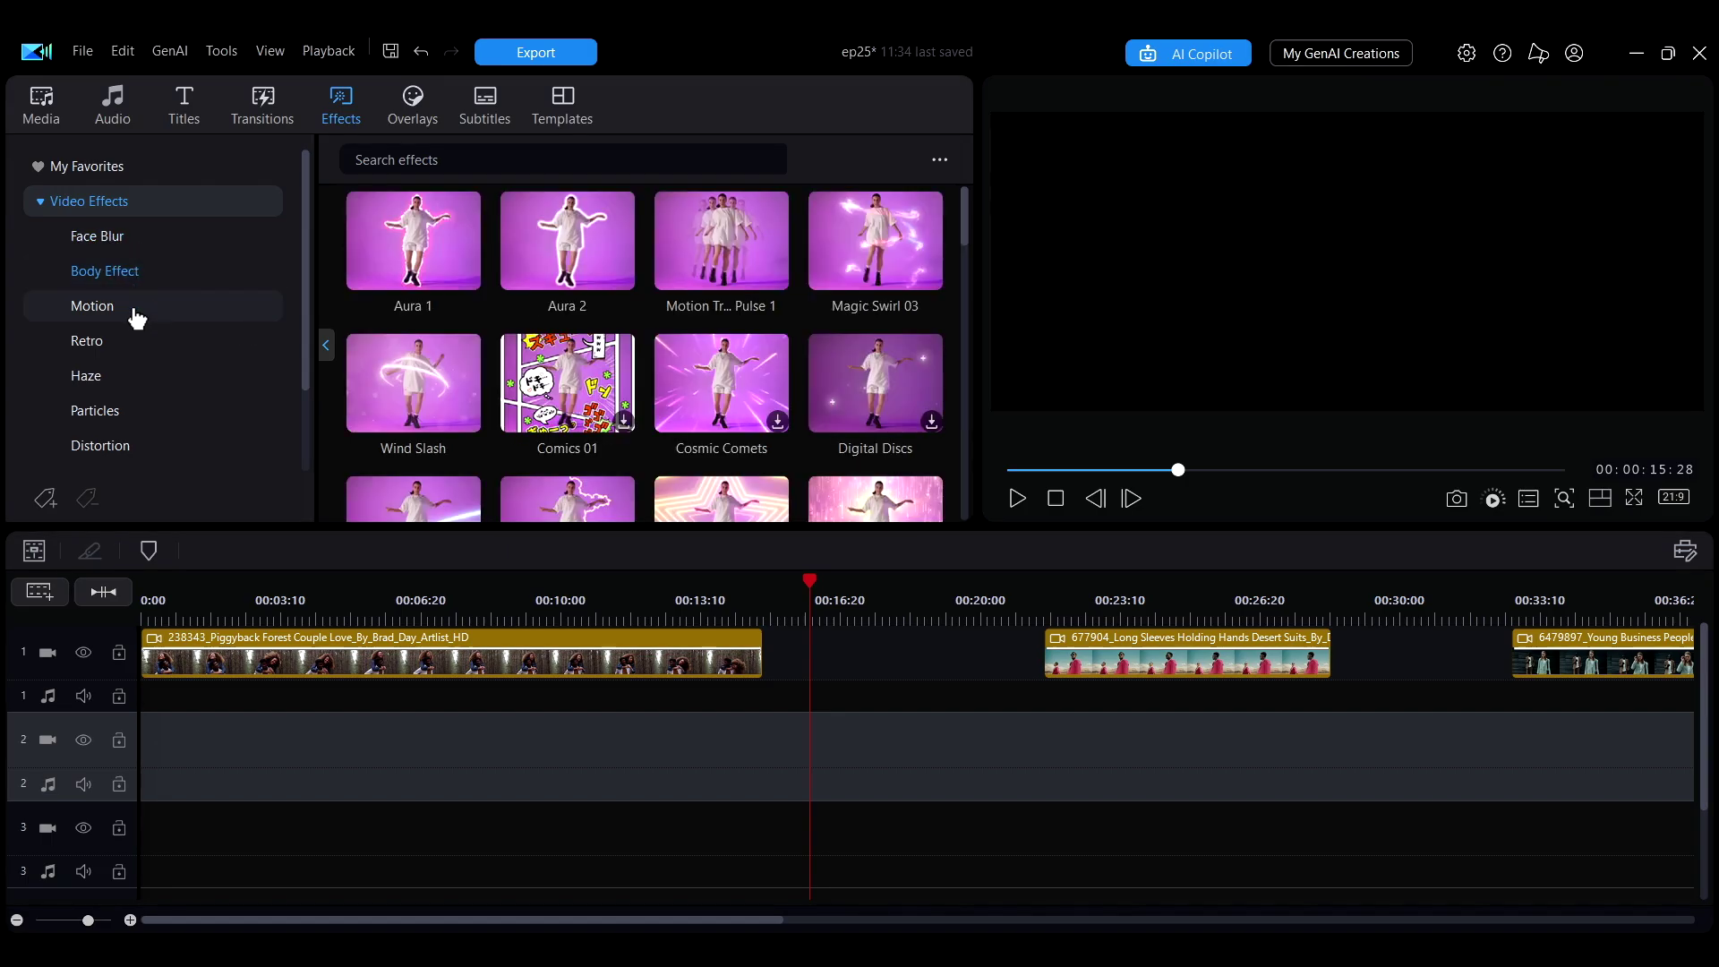
pyautogui.click(132, 348)
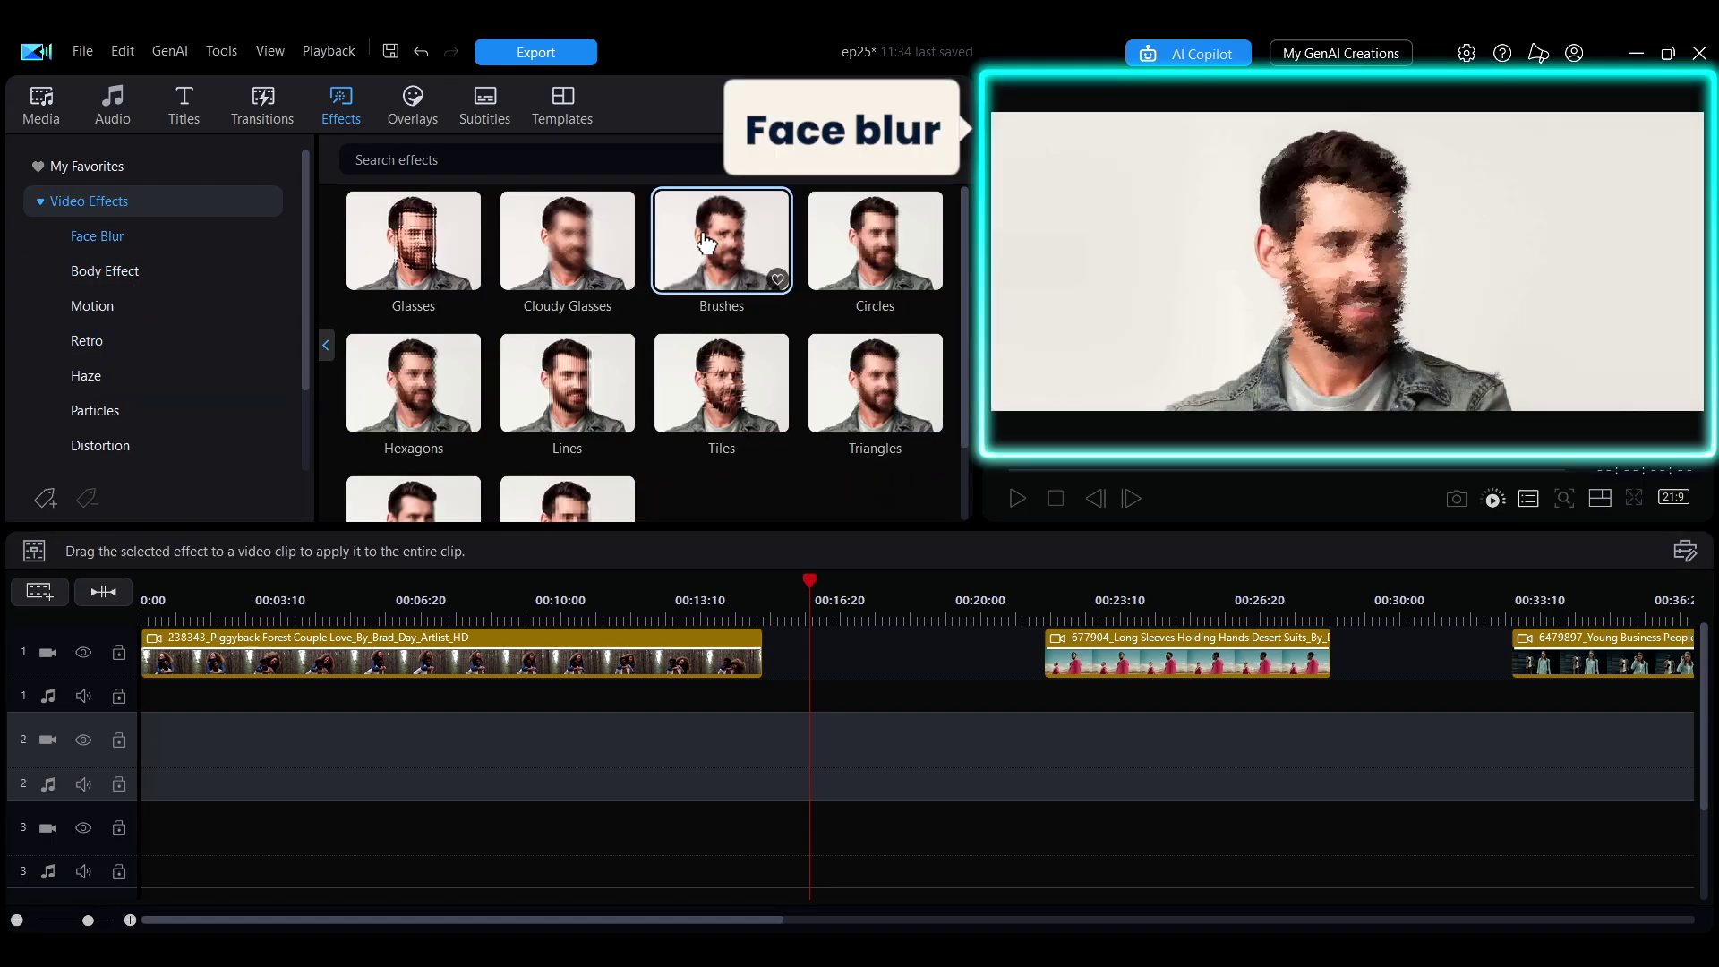
pyautogui.click(399, 258)
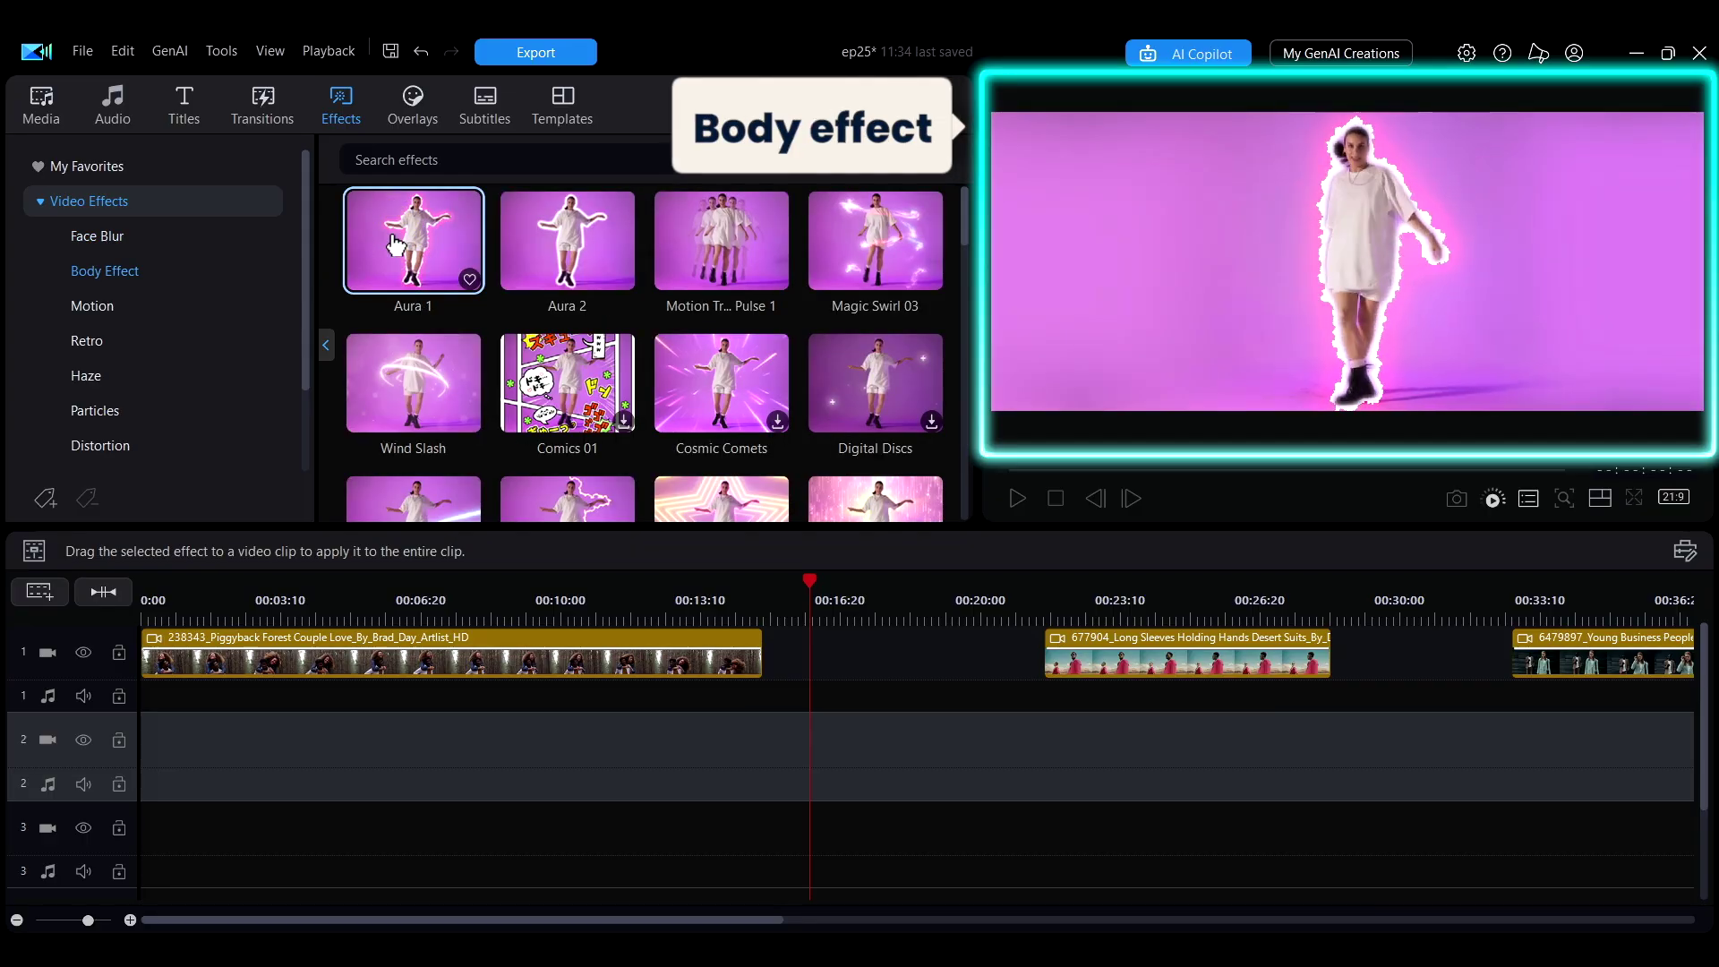
pyautogui.click(726, 268)
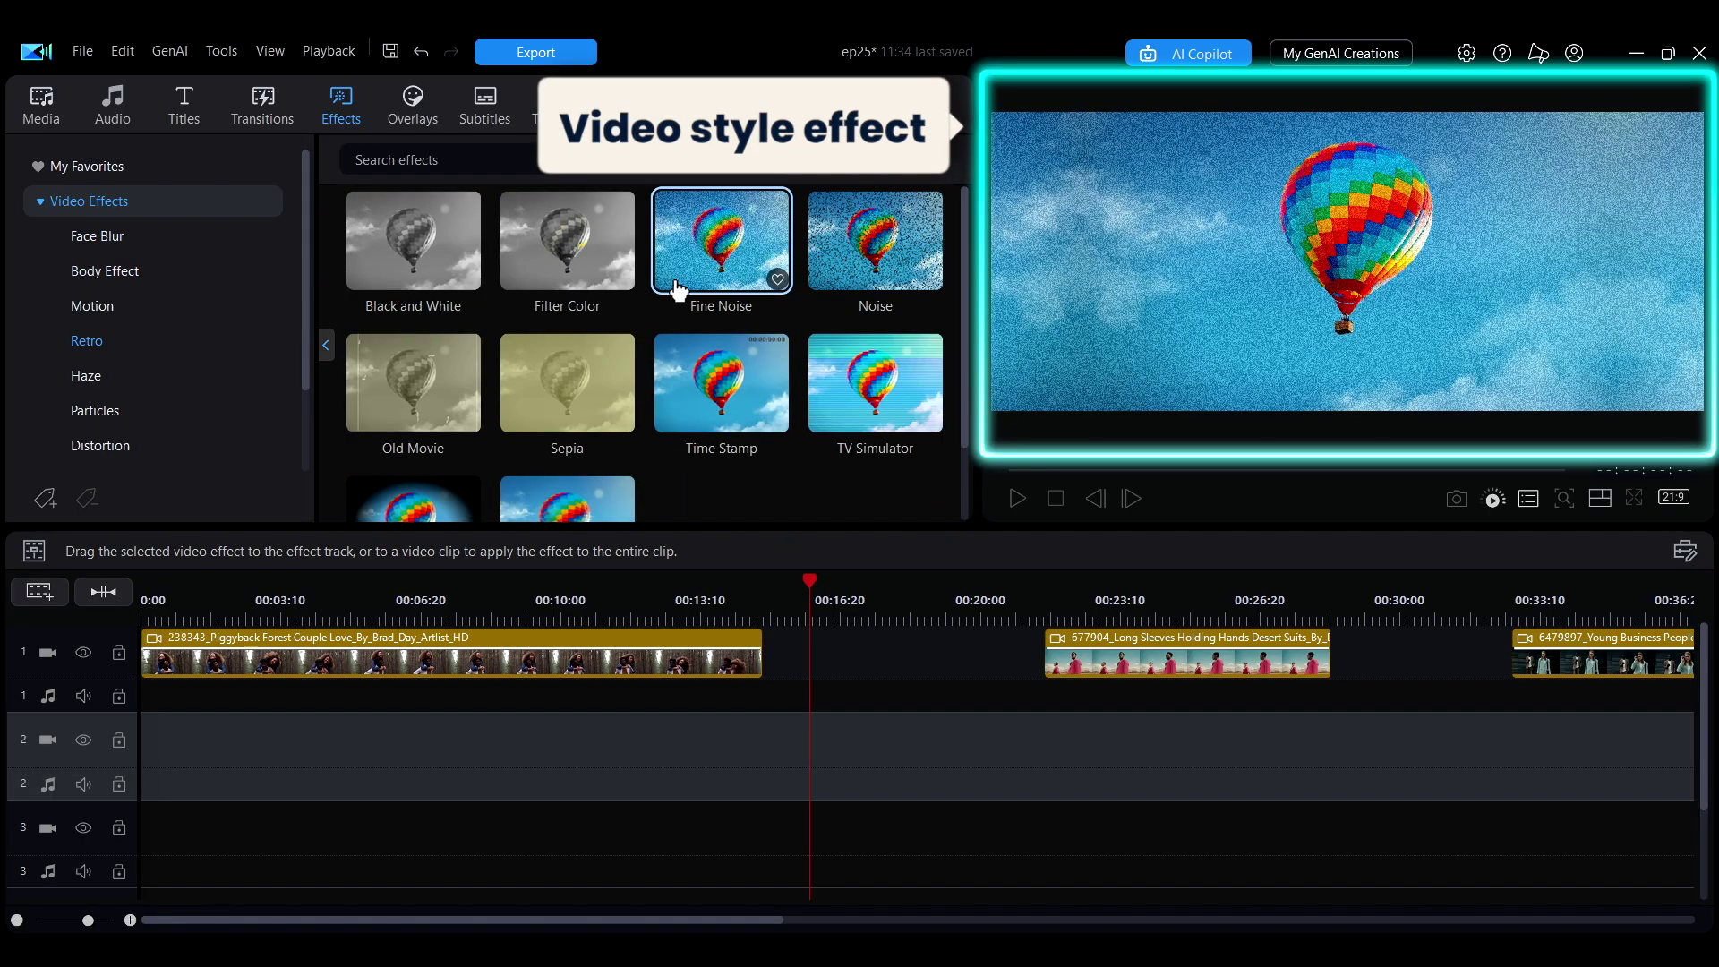
pyautogui.click(415, 399)
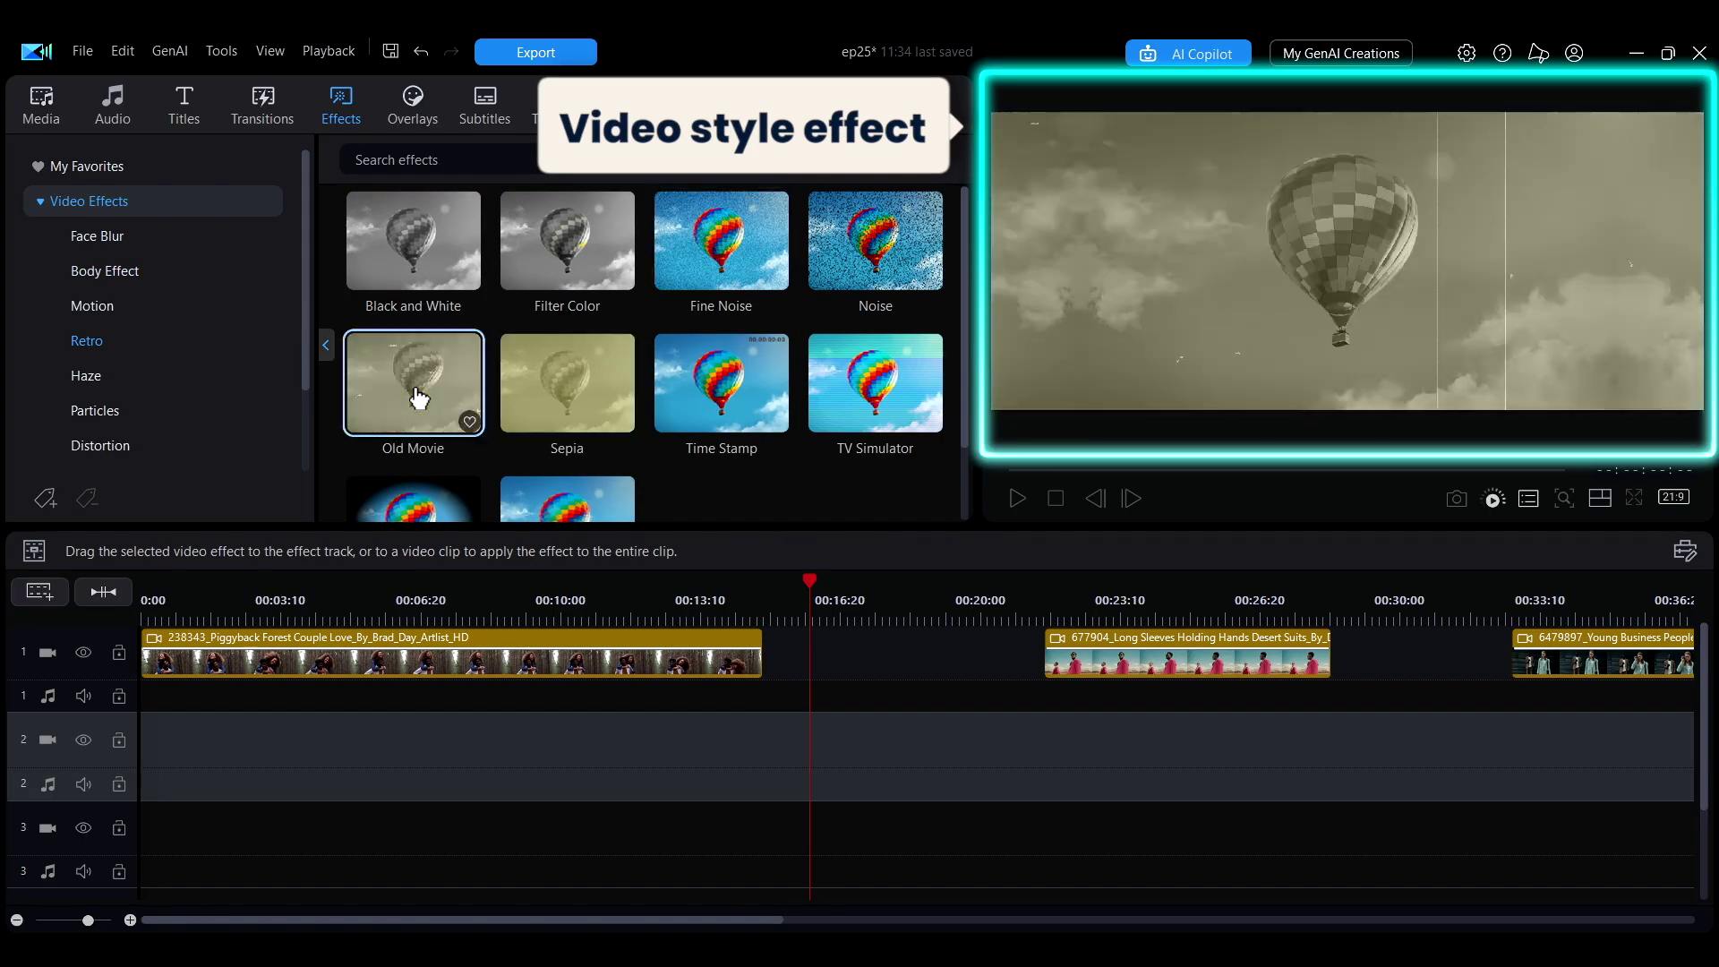
pyautogui.click(393, 388)
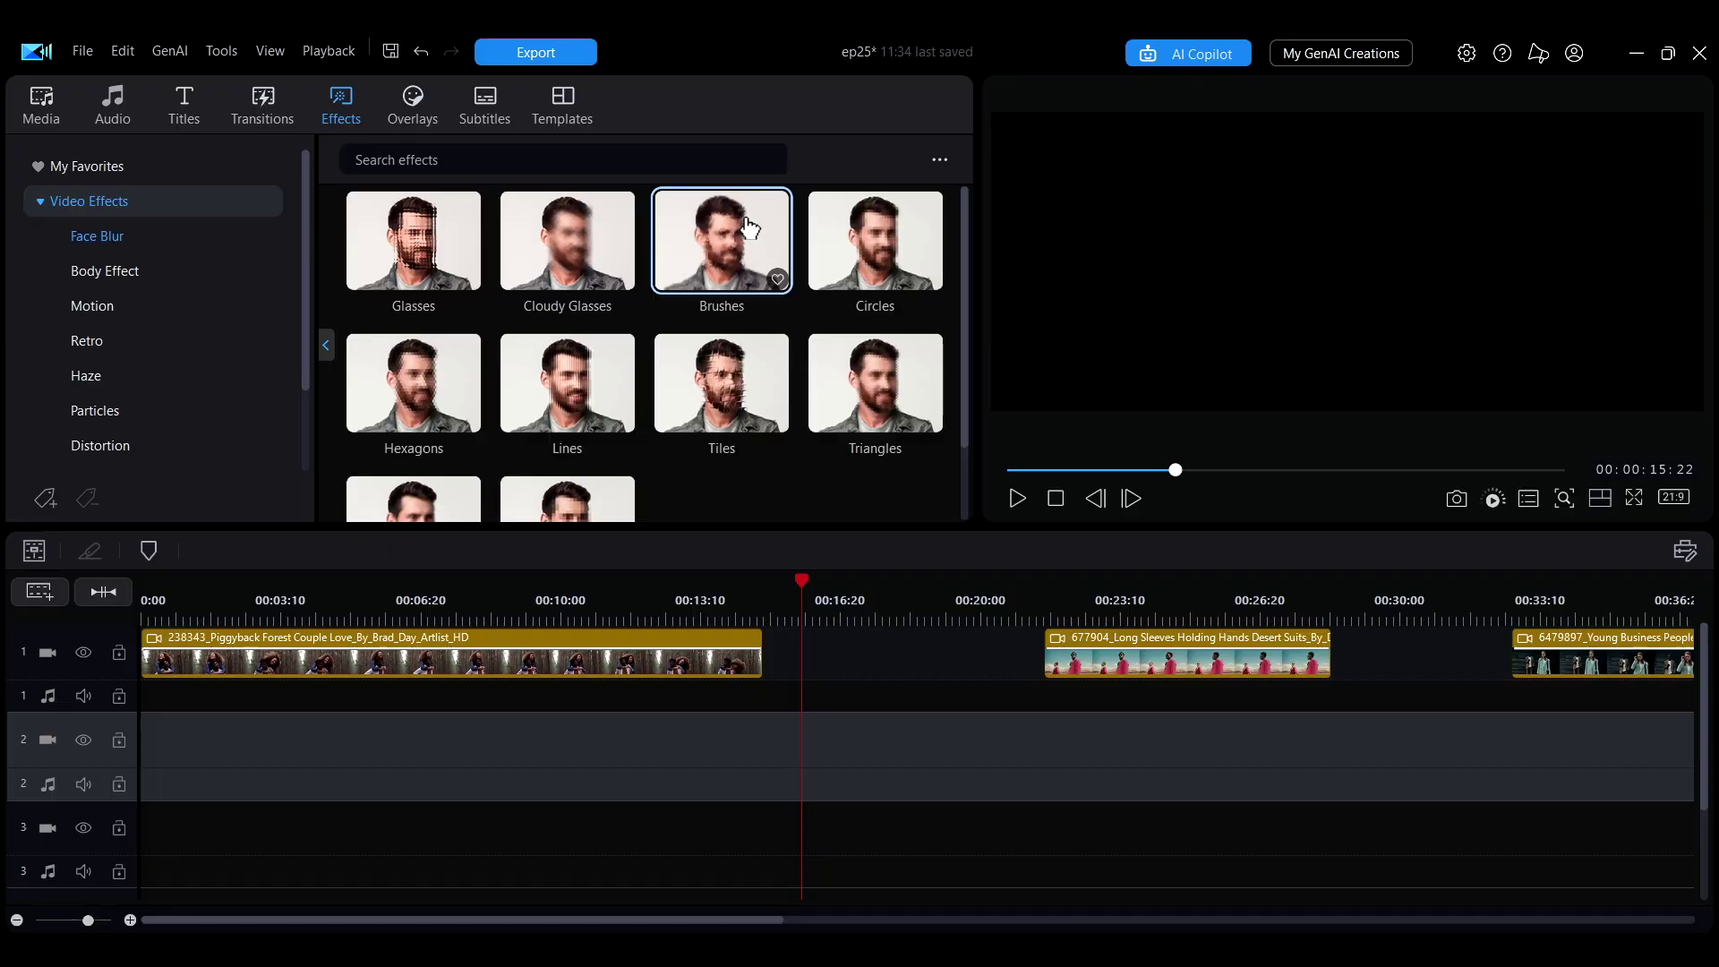
# Apply the Brushes face blur to the first forest clip and check its face blur settings.
pyautogui.moveTo(748, 229); pyautogui.dragTo(599, 658)
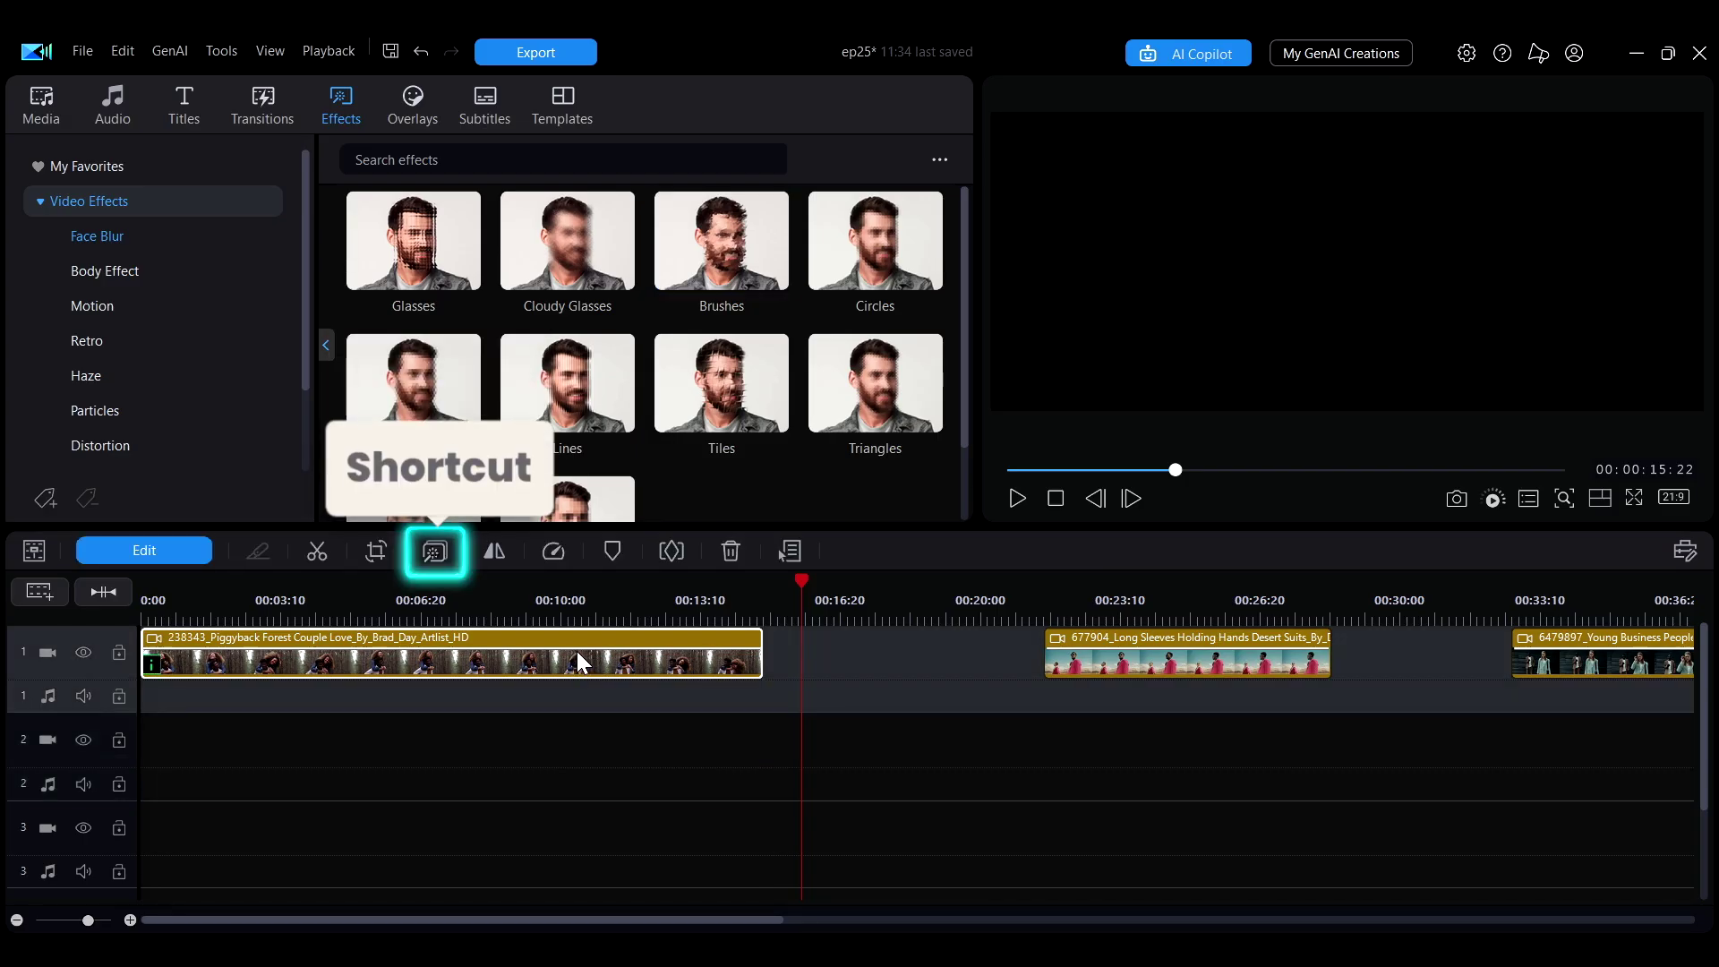
pyautogui.press('Home')
pyautogui.click(426, 560)
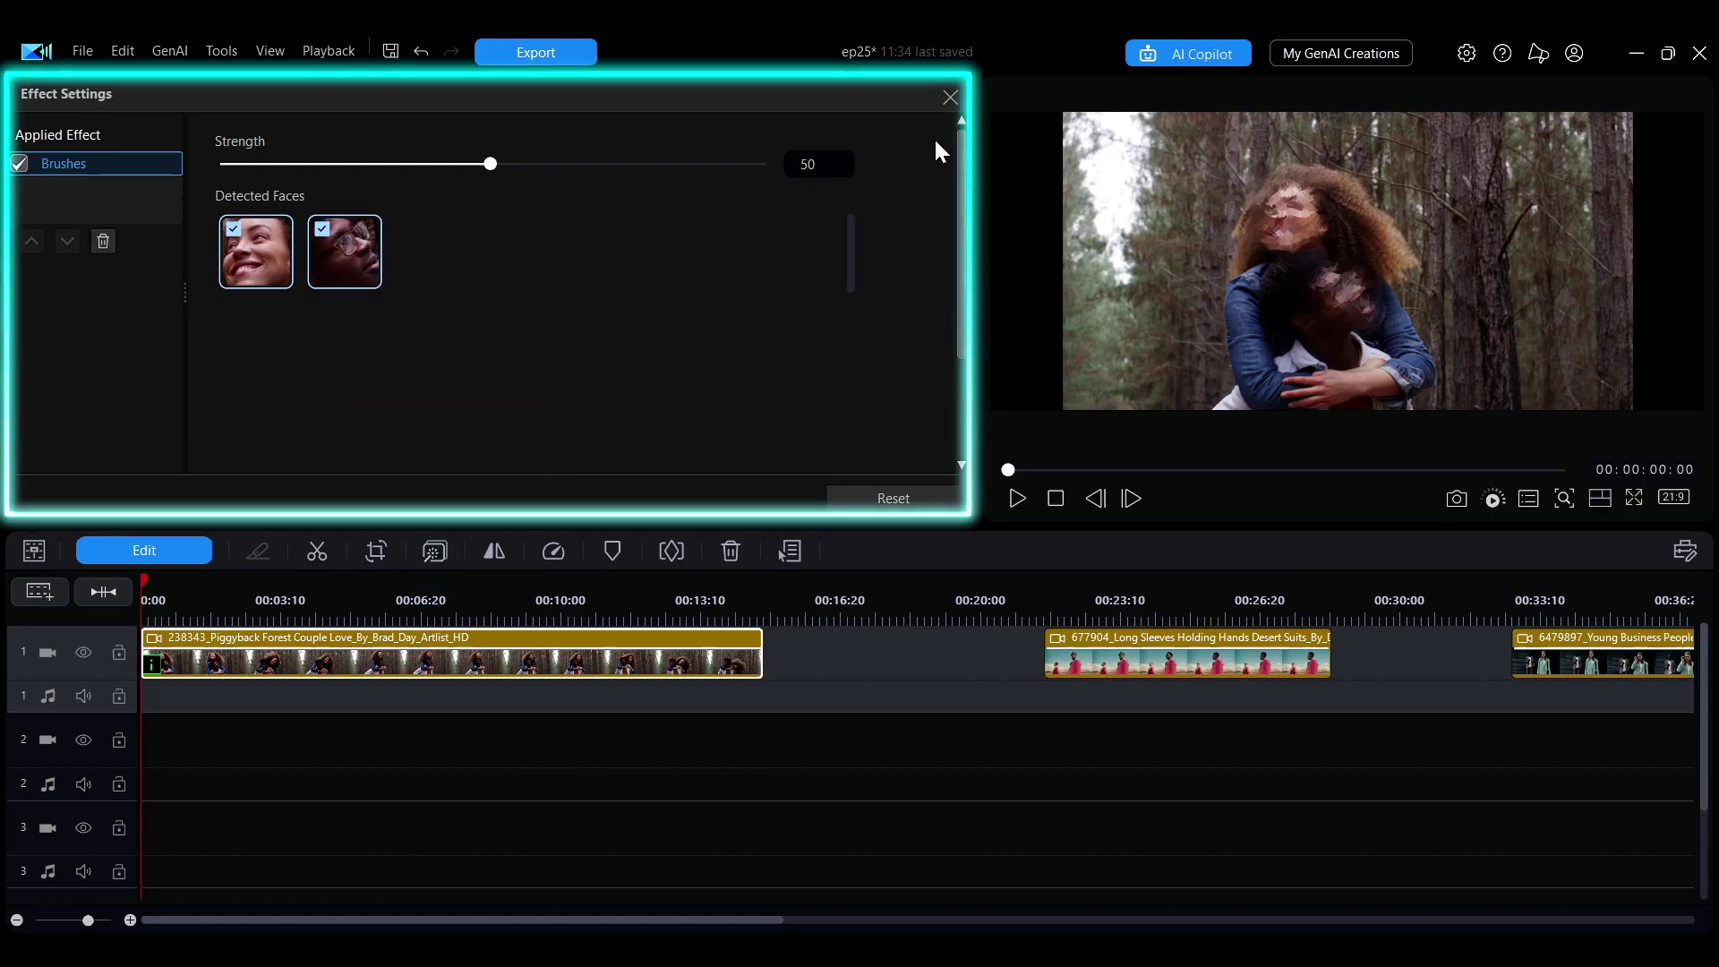
pyautogui.click(950, 97)
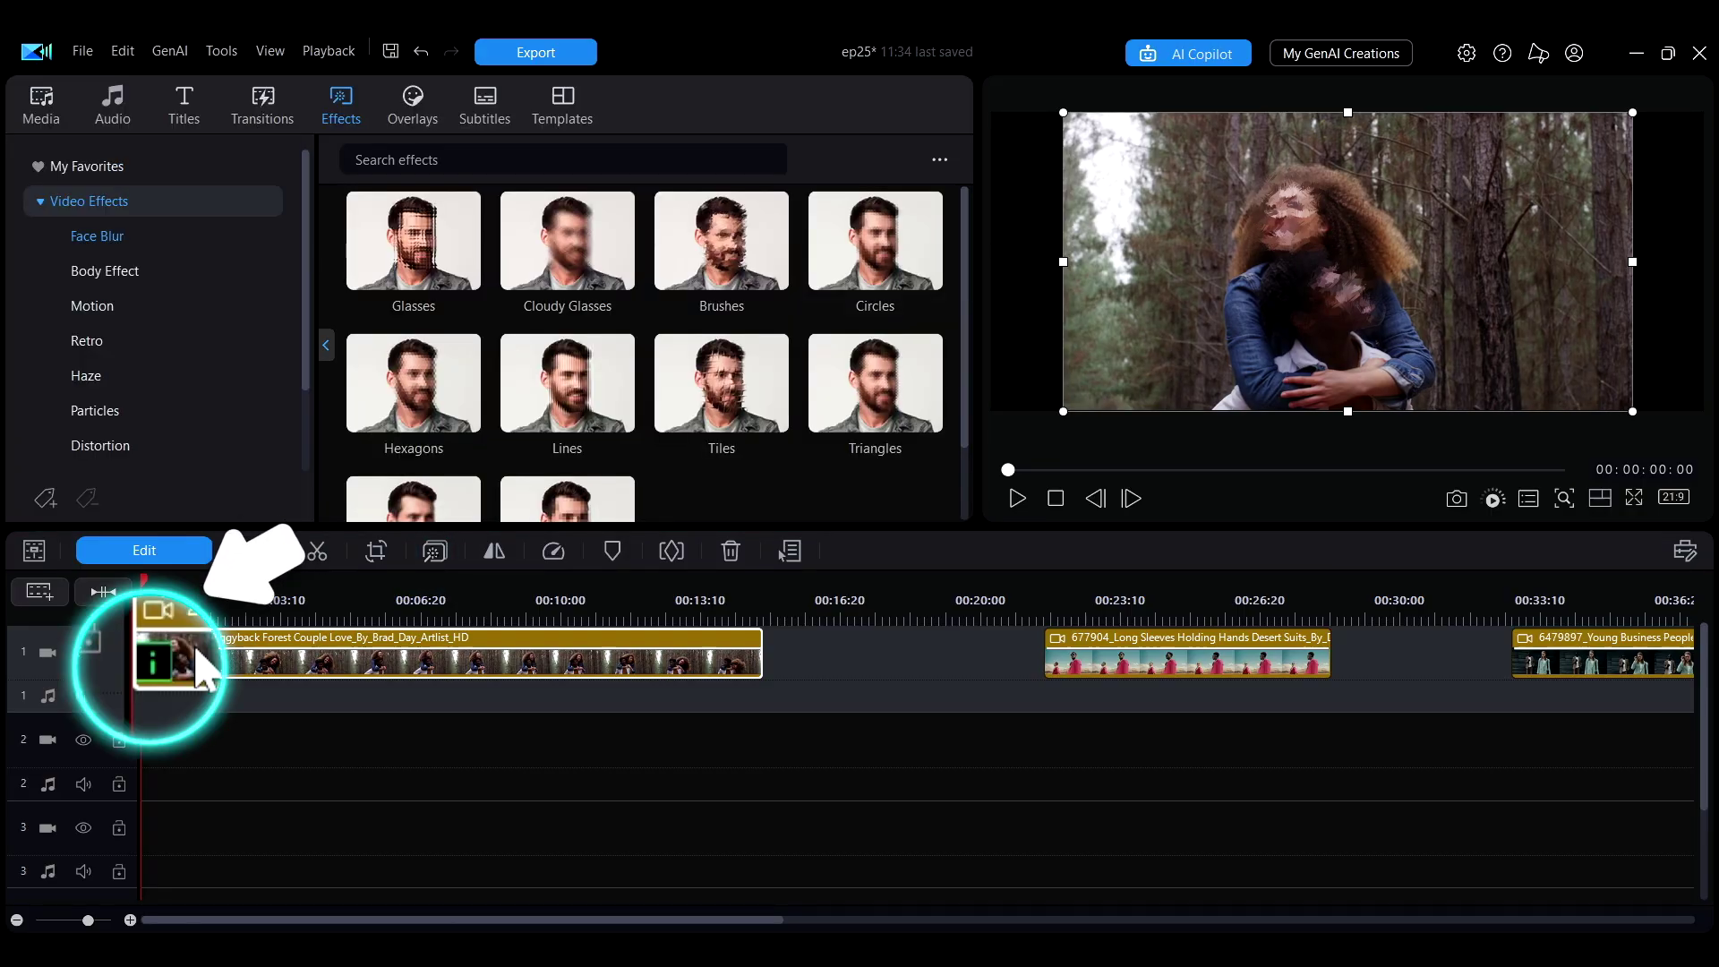
# Unblur the man's face and raise Brushes strength, then remove the Brushes effect.
pyautogui.click(153, 663)
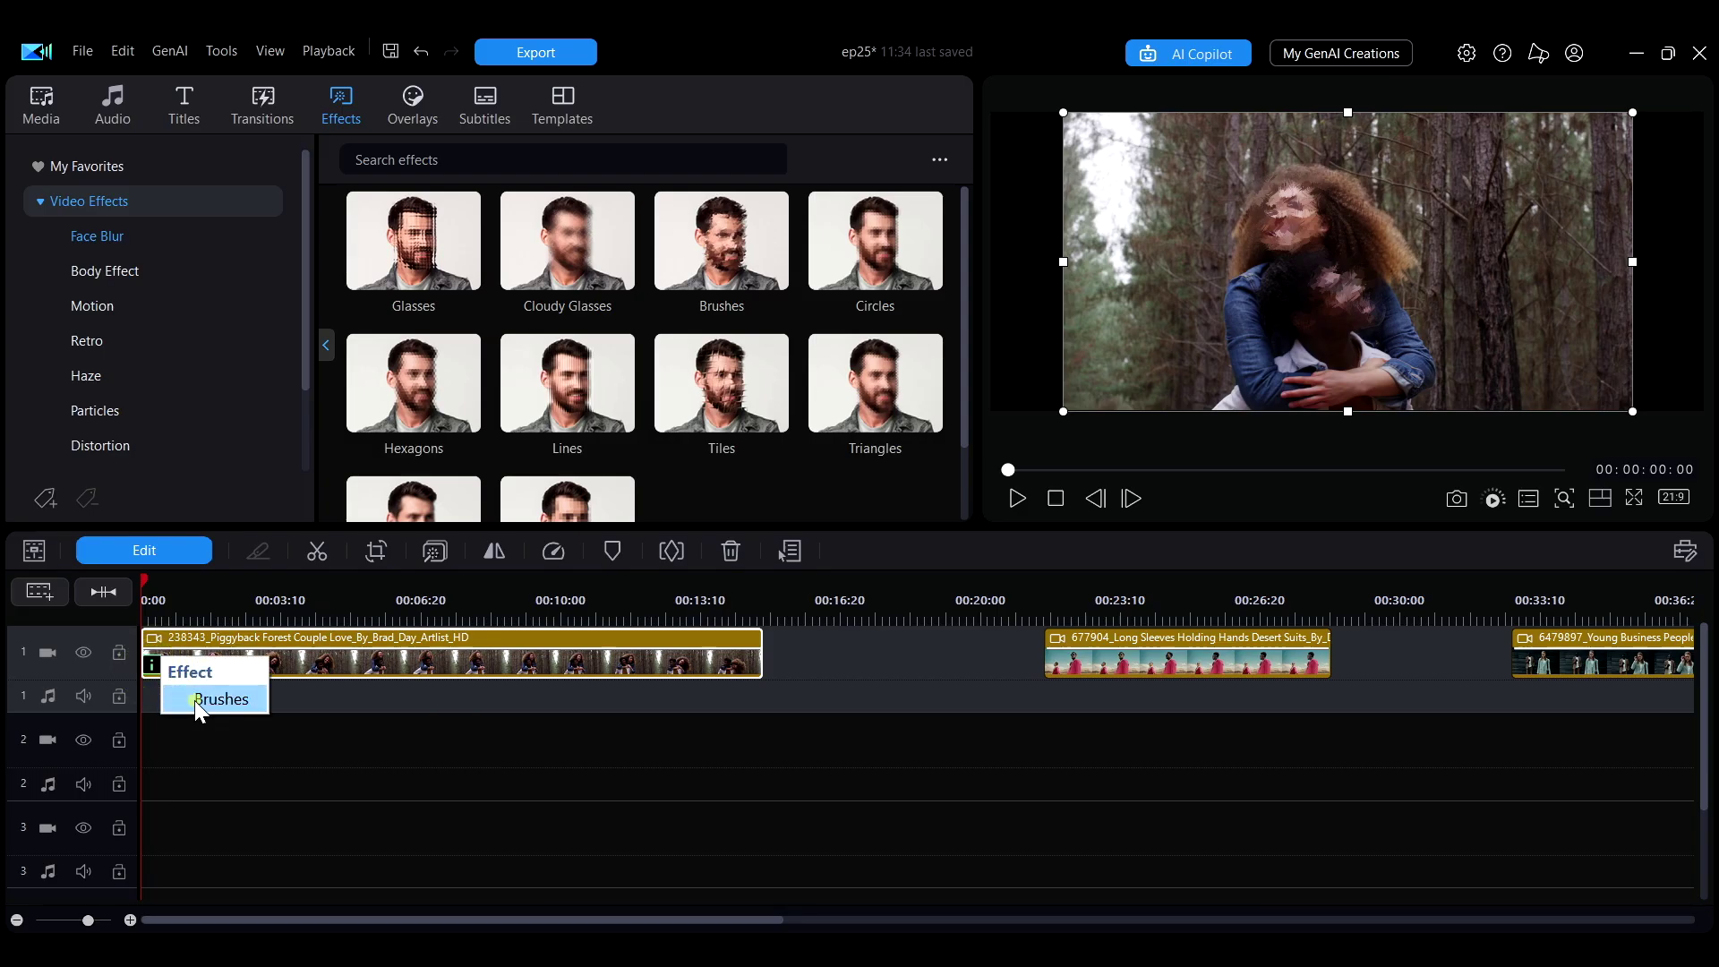
pyautogui.click(195, 700)
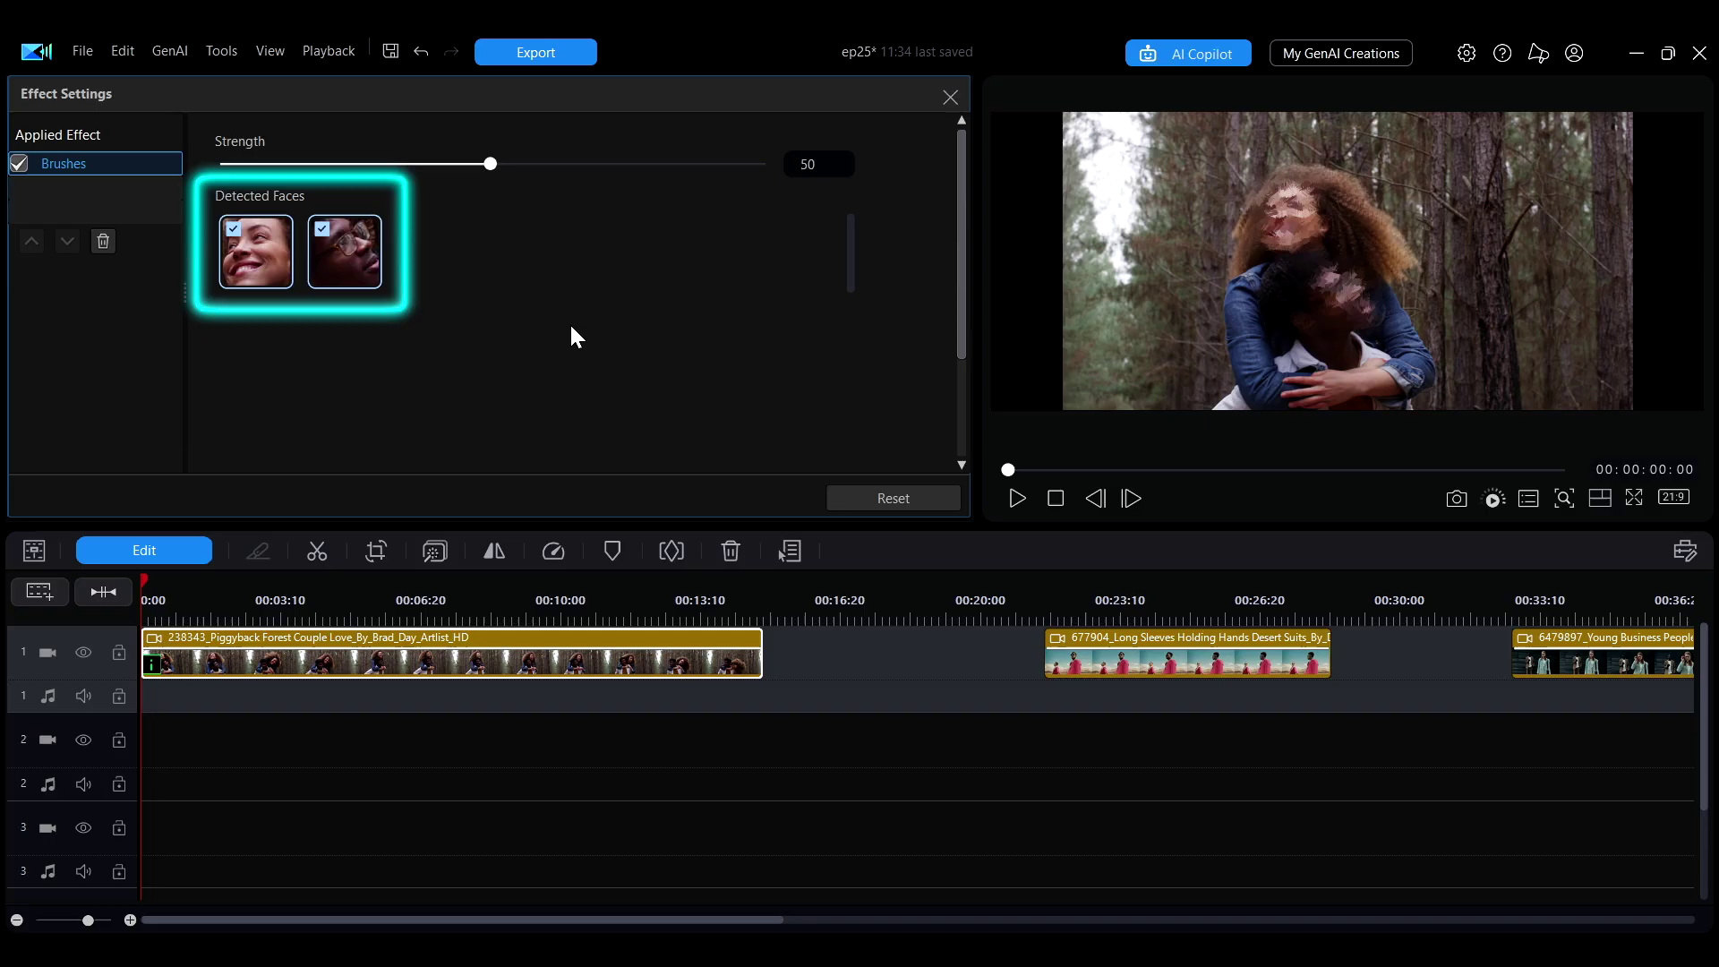
pyautogui.click(323, 229)
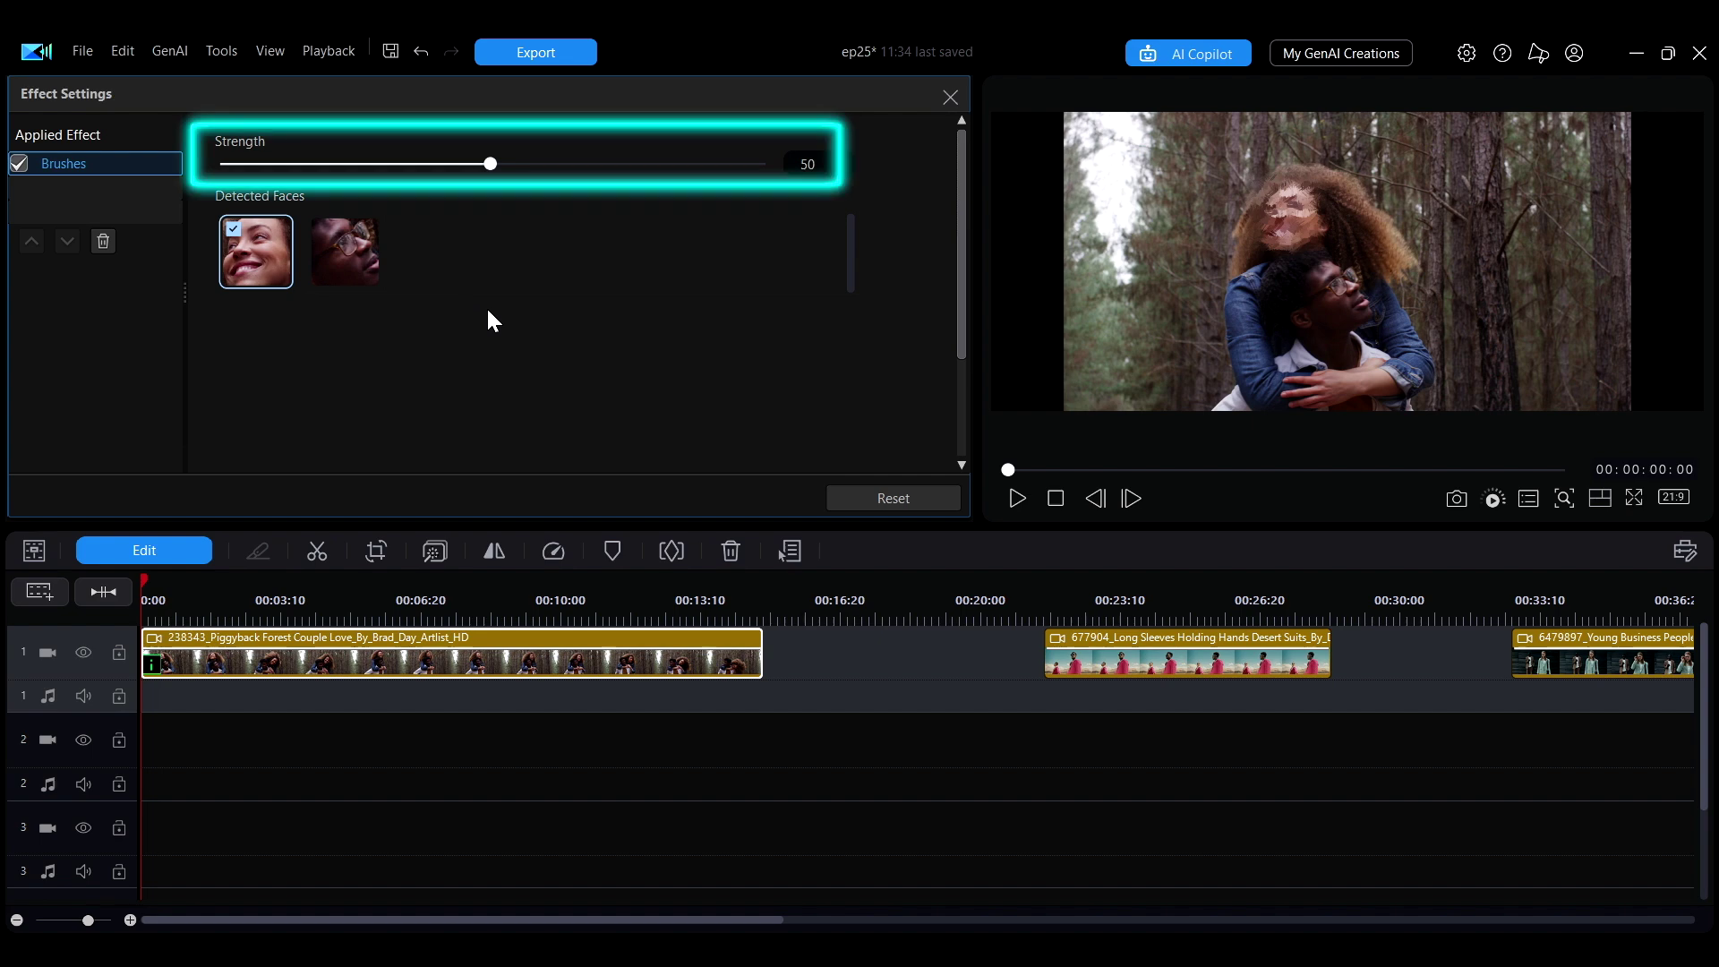
pyautogui.moveTo(490, 164)
pyautogui.mouseDown()
pyautogui.moveTo(731, 164)
pyautogui.moveTo(231, 178)
pyautogui.mouseUp()
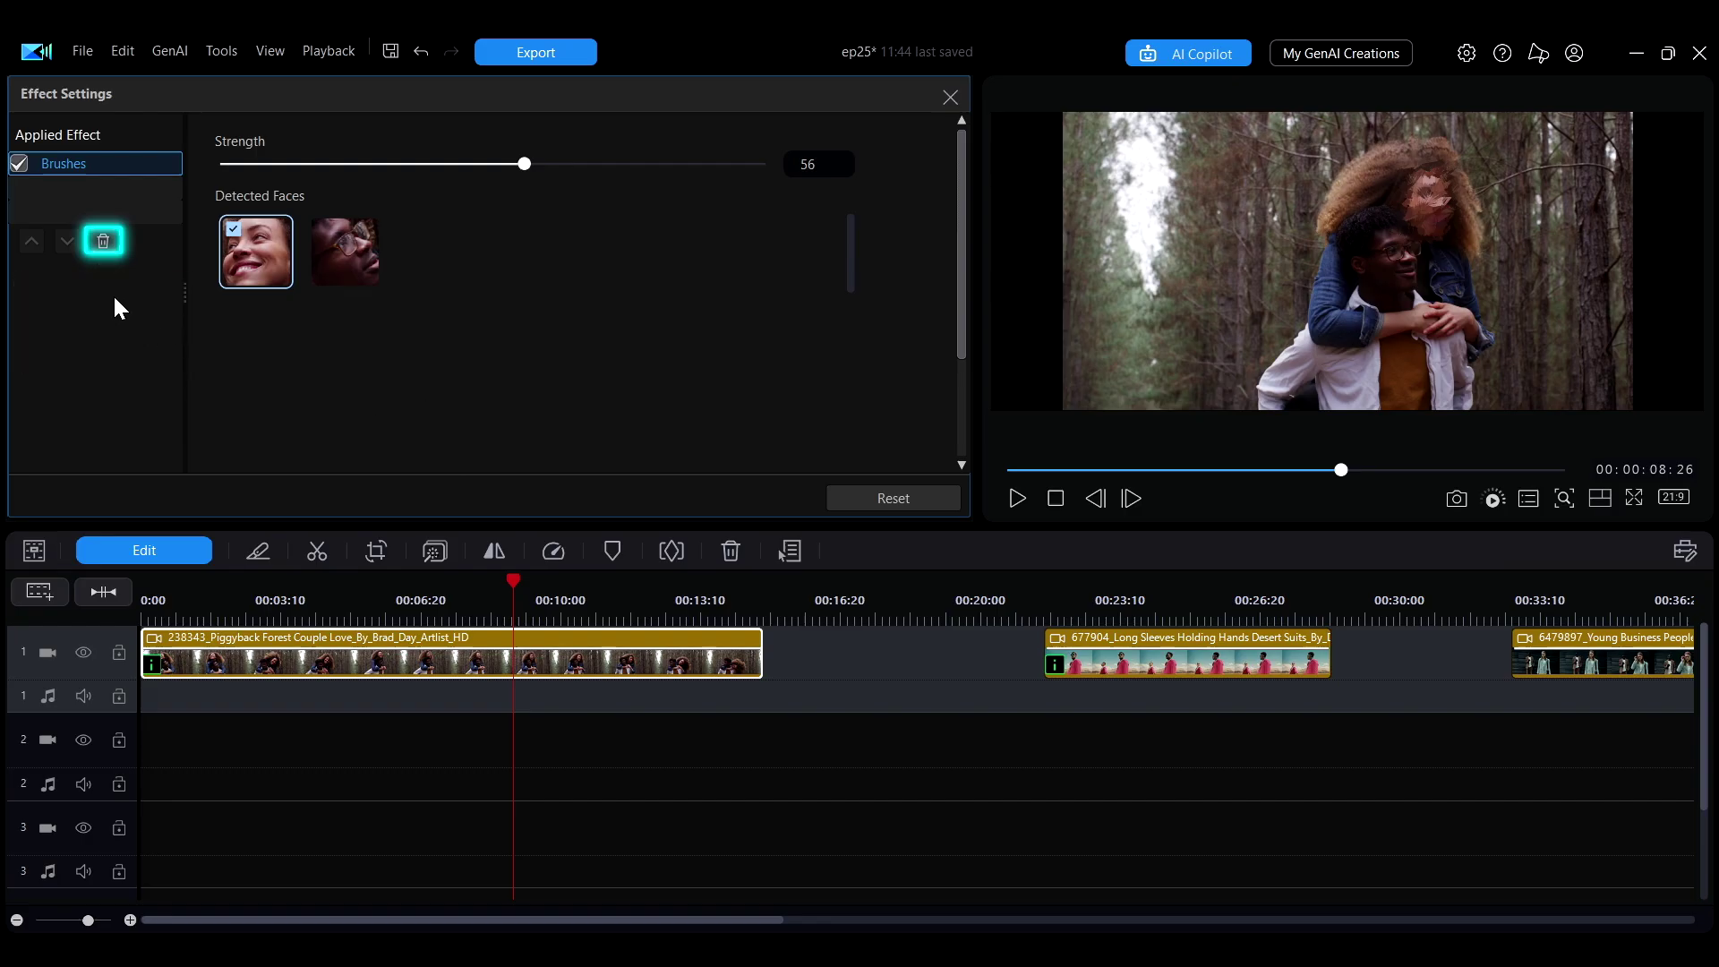
pyautogui.click(102, 245)
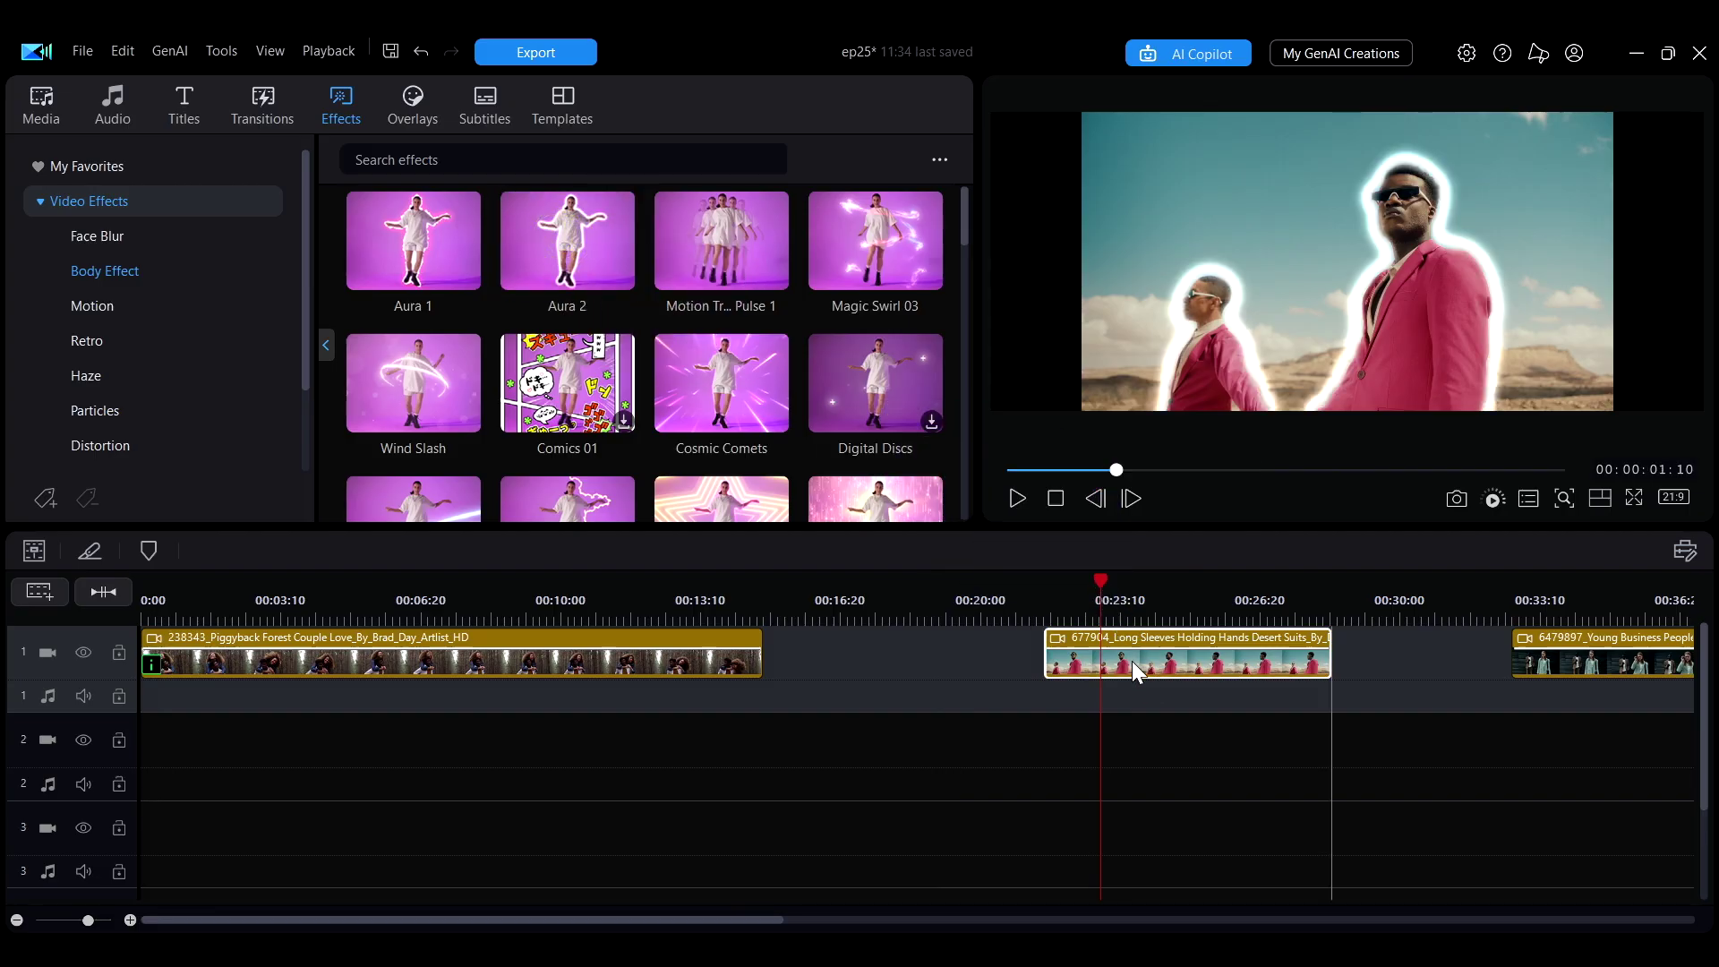
# Enlarge the Aura 2 glow, make it yellow, and adjust the Marching Ants offset.
pyautogui.click(434, 551)
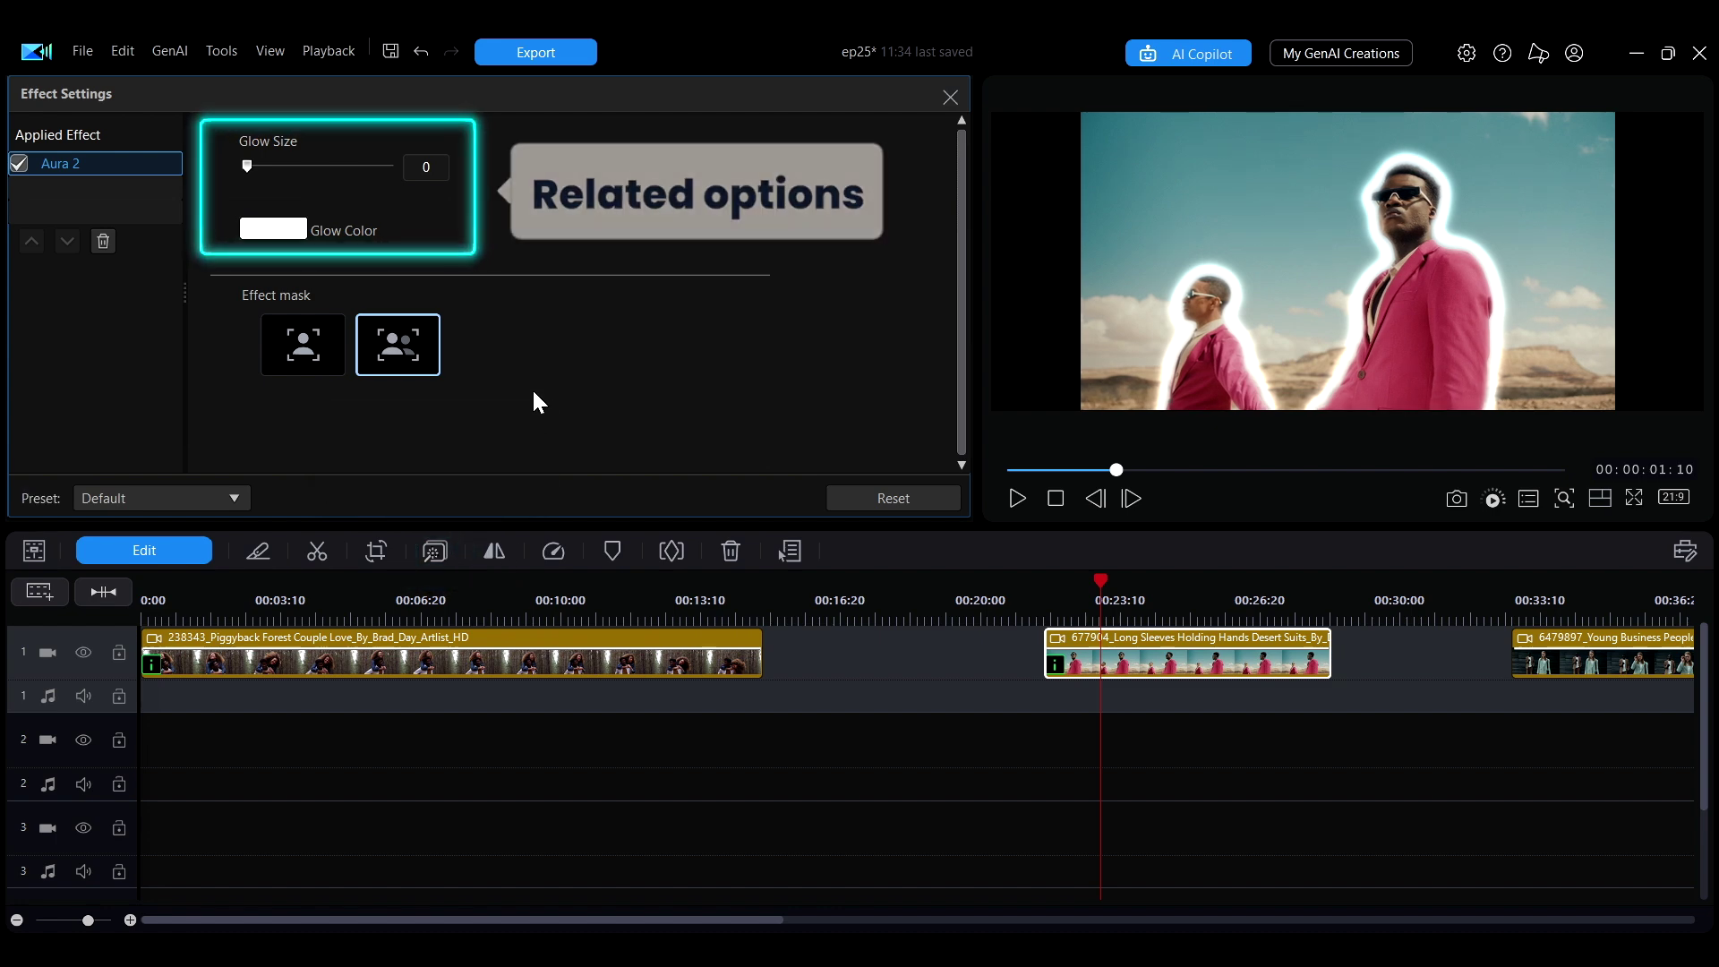
pyautogui.moveTo(247, 165); pyautogui.dragTo(243, 168)
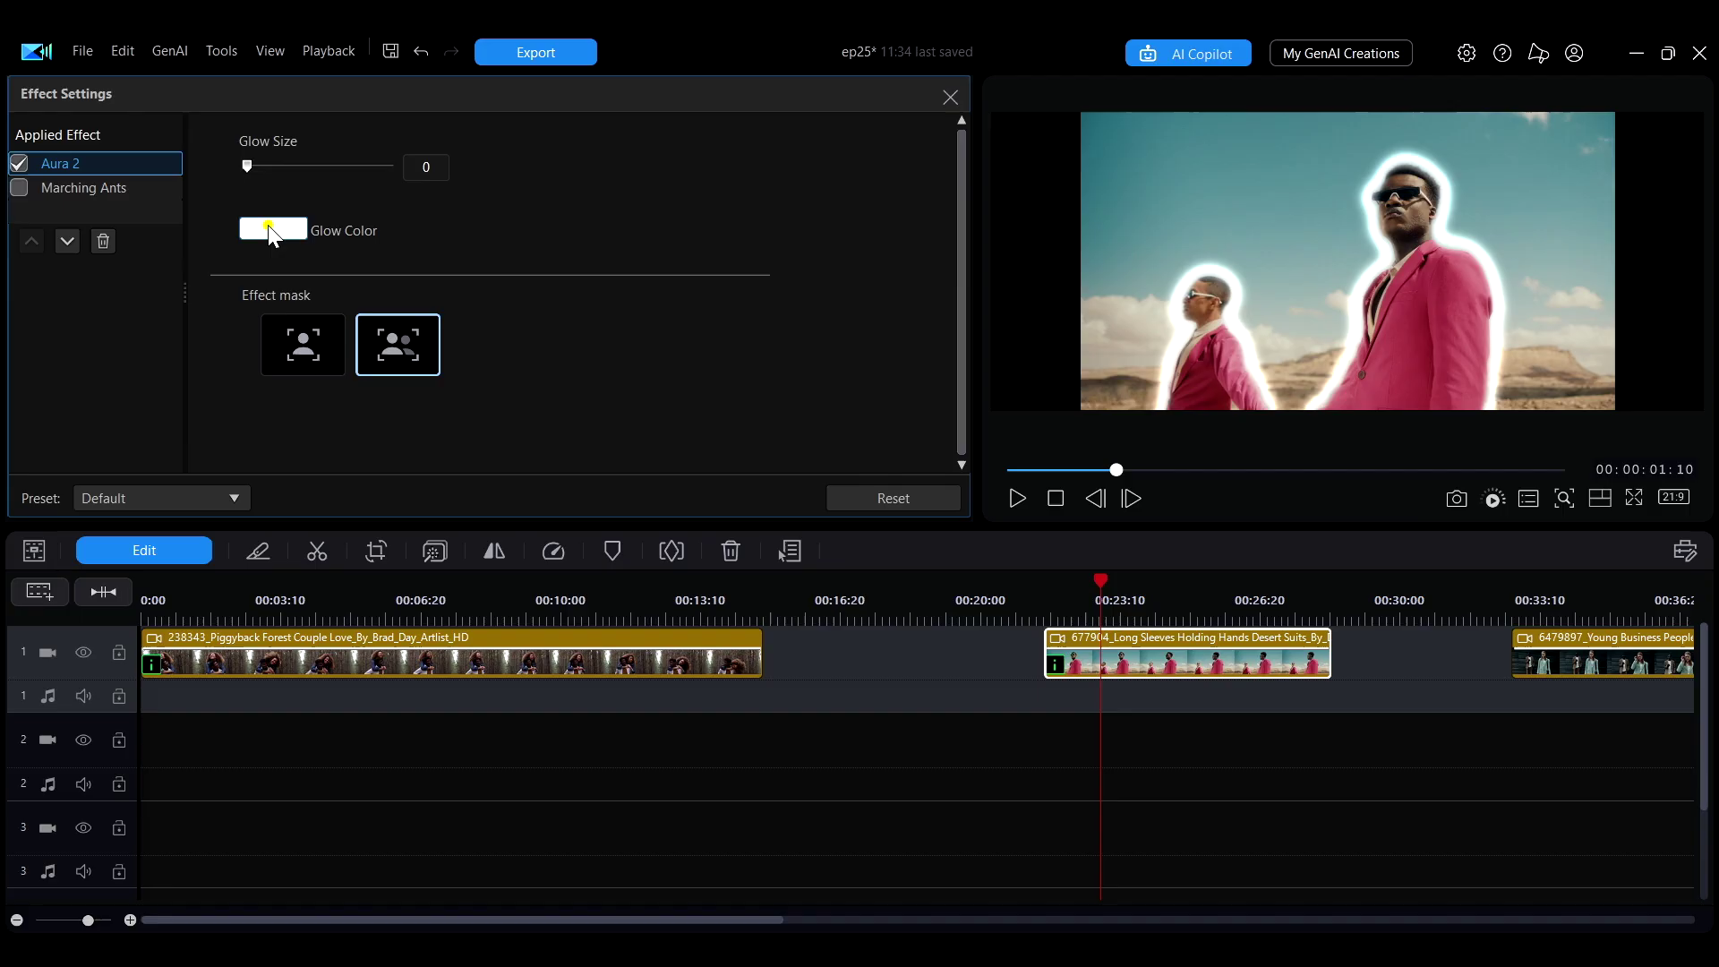
pyautogui.click(272, 228)
pyautogui.click(787, 315)
pyautogui.click(760, 277)
pyautogui.click(806, 749)
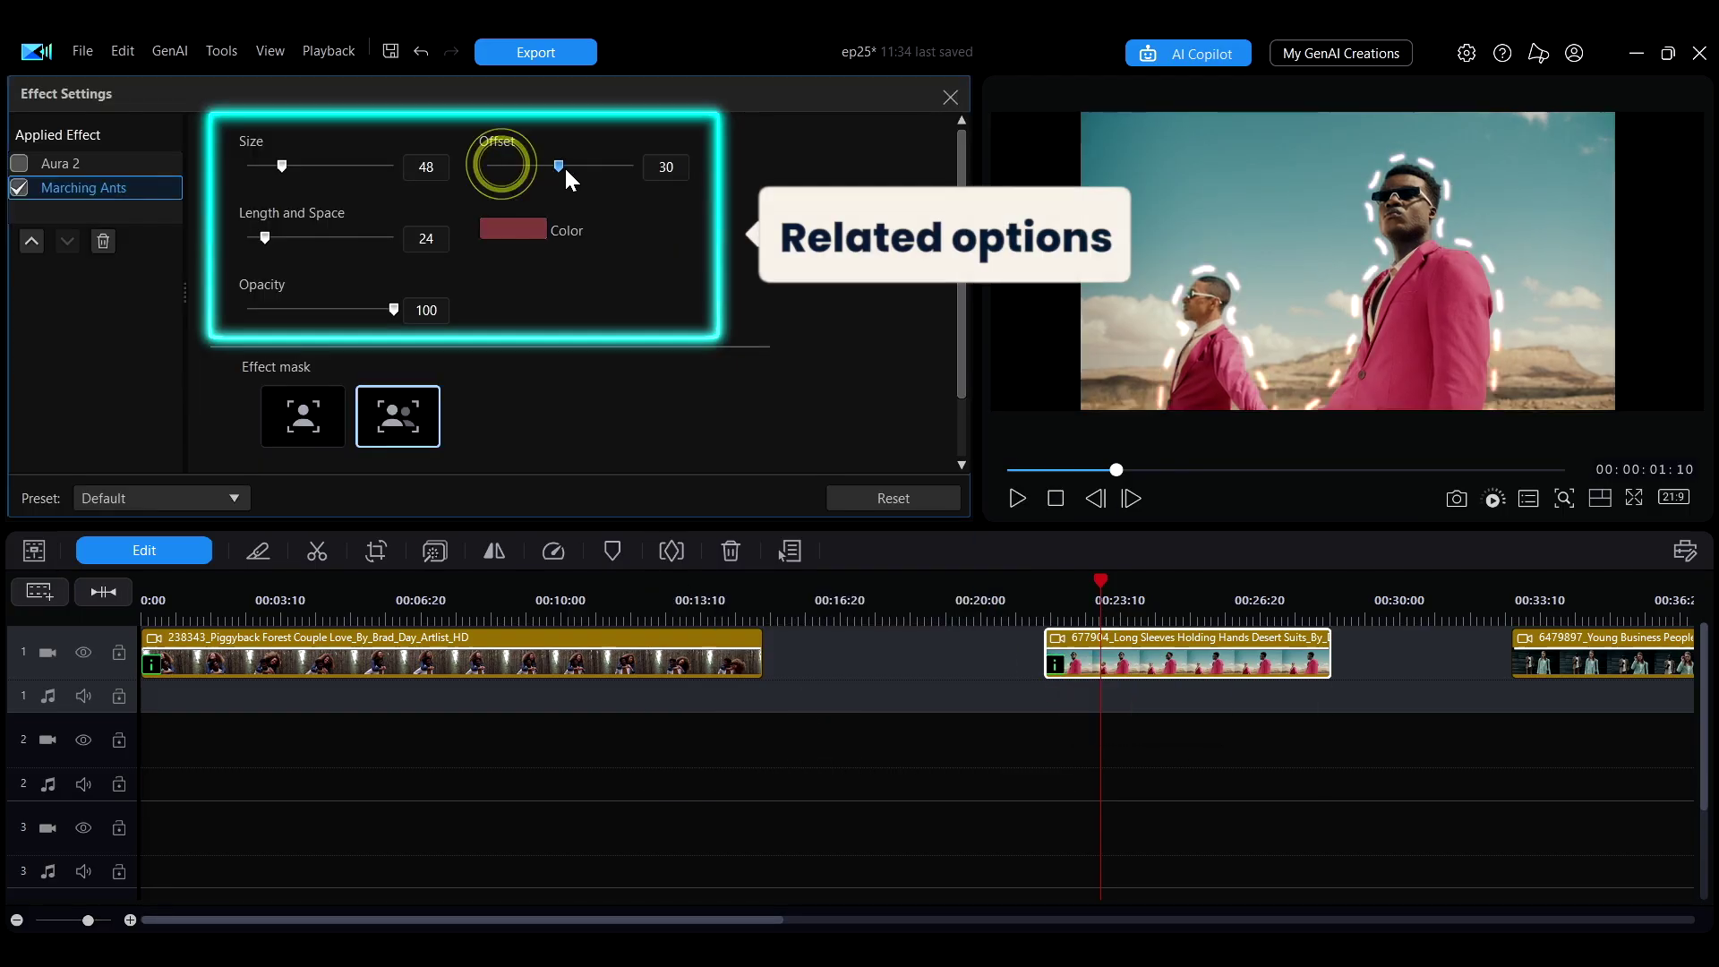
pyautogui.moveTo(561, 167)
pyautogui.mouseDown()
pyautogui.moveTo(580, 168)
pyautogui.moveTo(513, 169)
pyautogui.mouseUp()
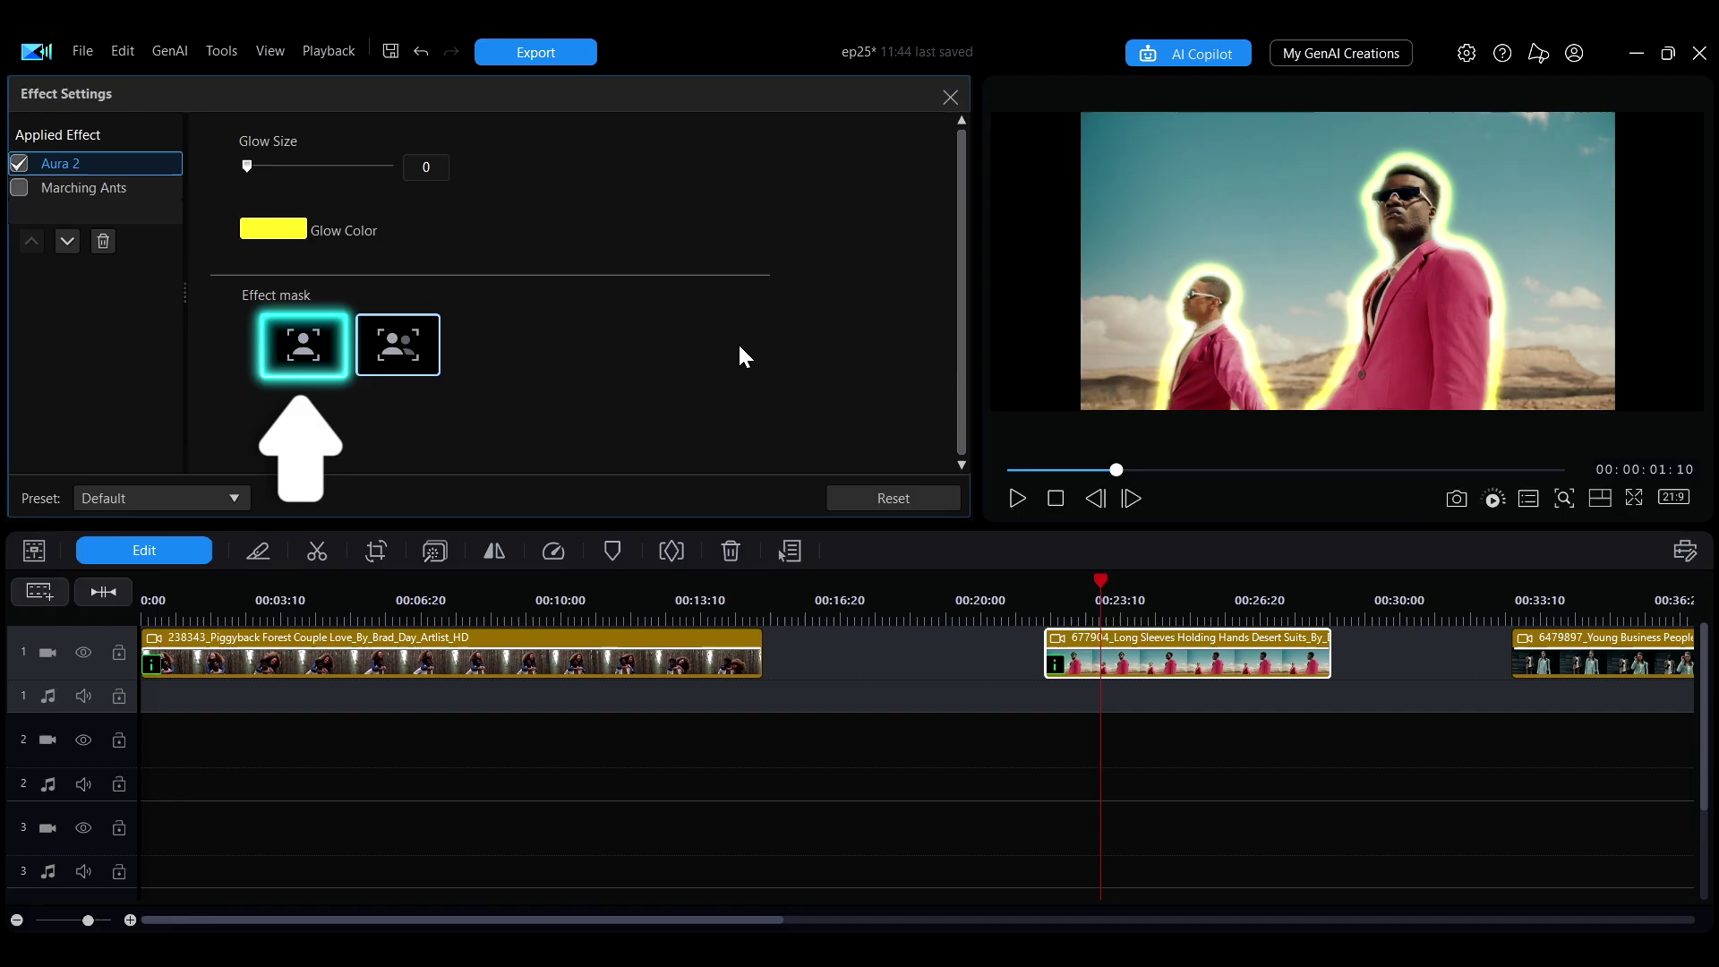
# Mask the man's face and jacket, refine the mask, and track him through the clip.
pyautogui.click(325, 357)
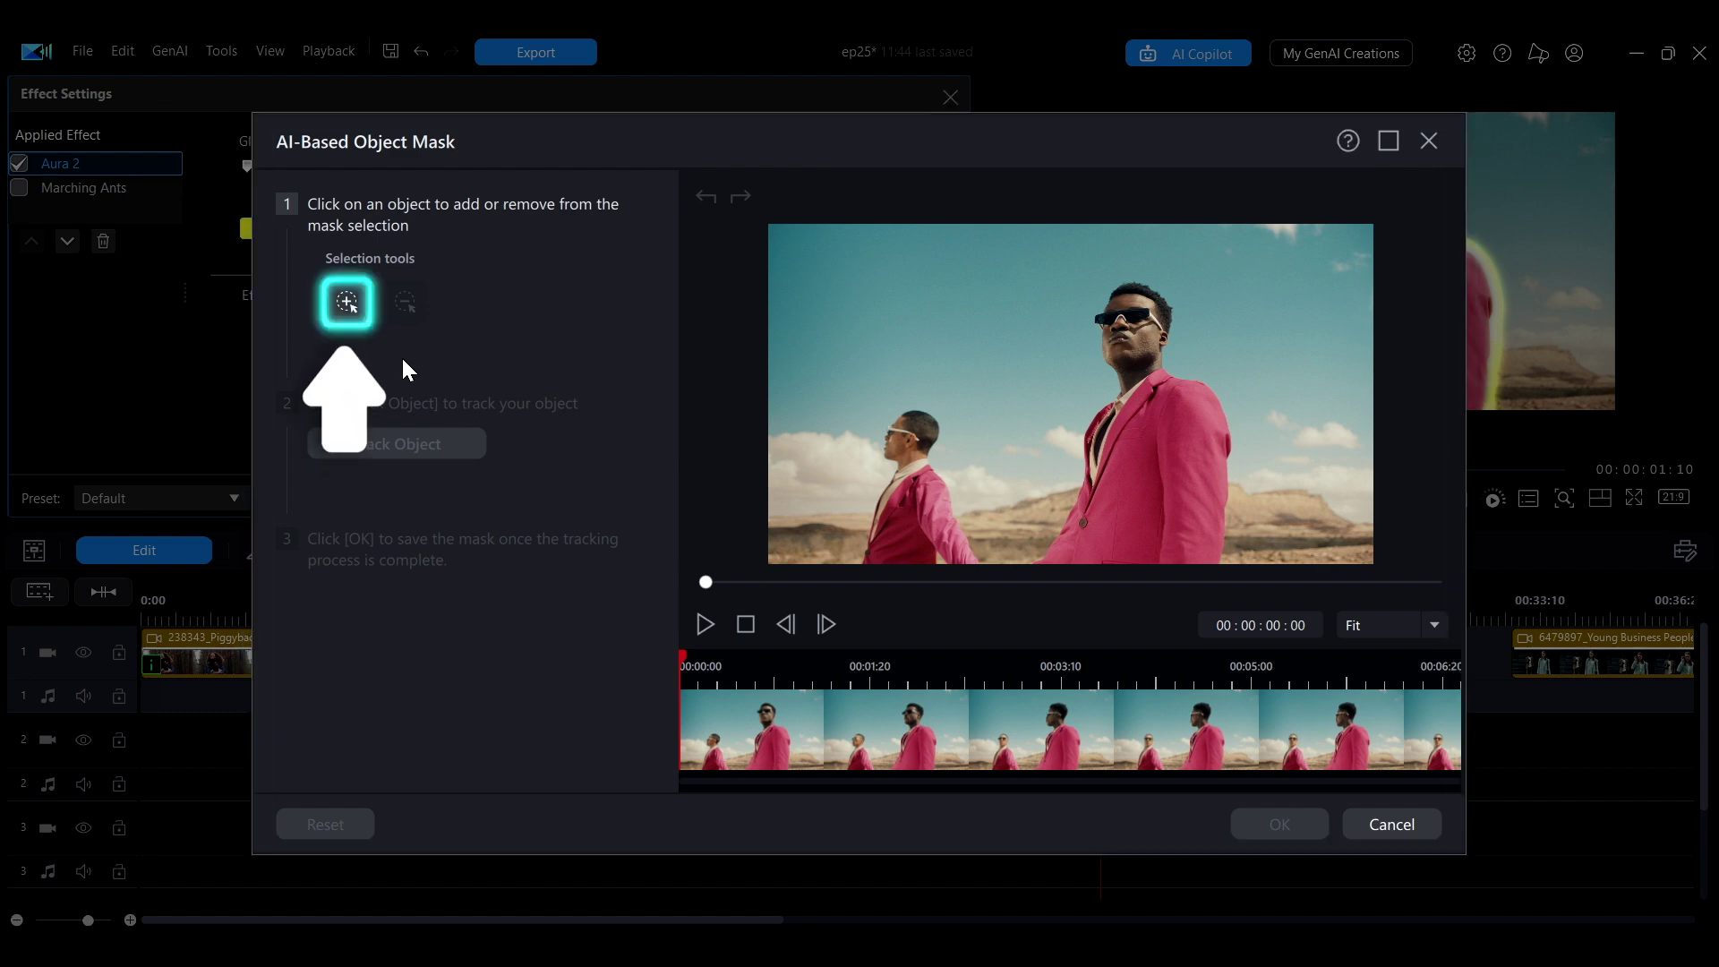
pyautogui.click(1130, 337)
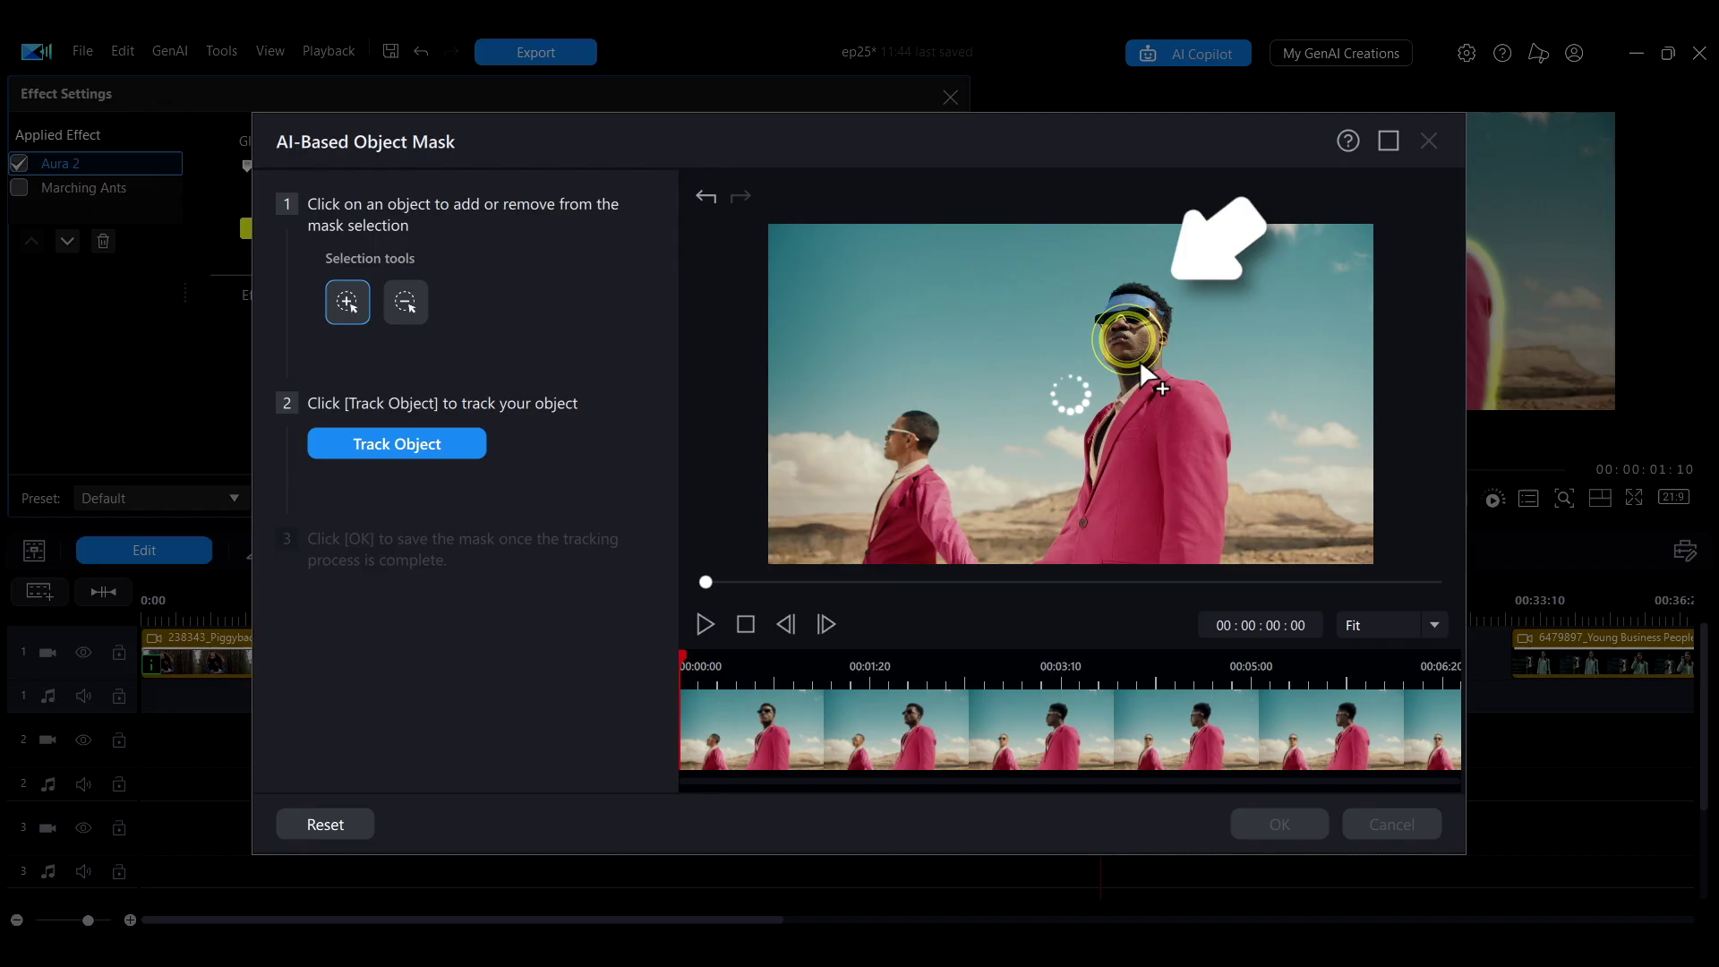
pyautogui.click(1153, 396)
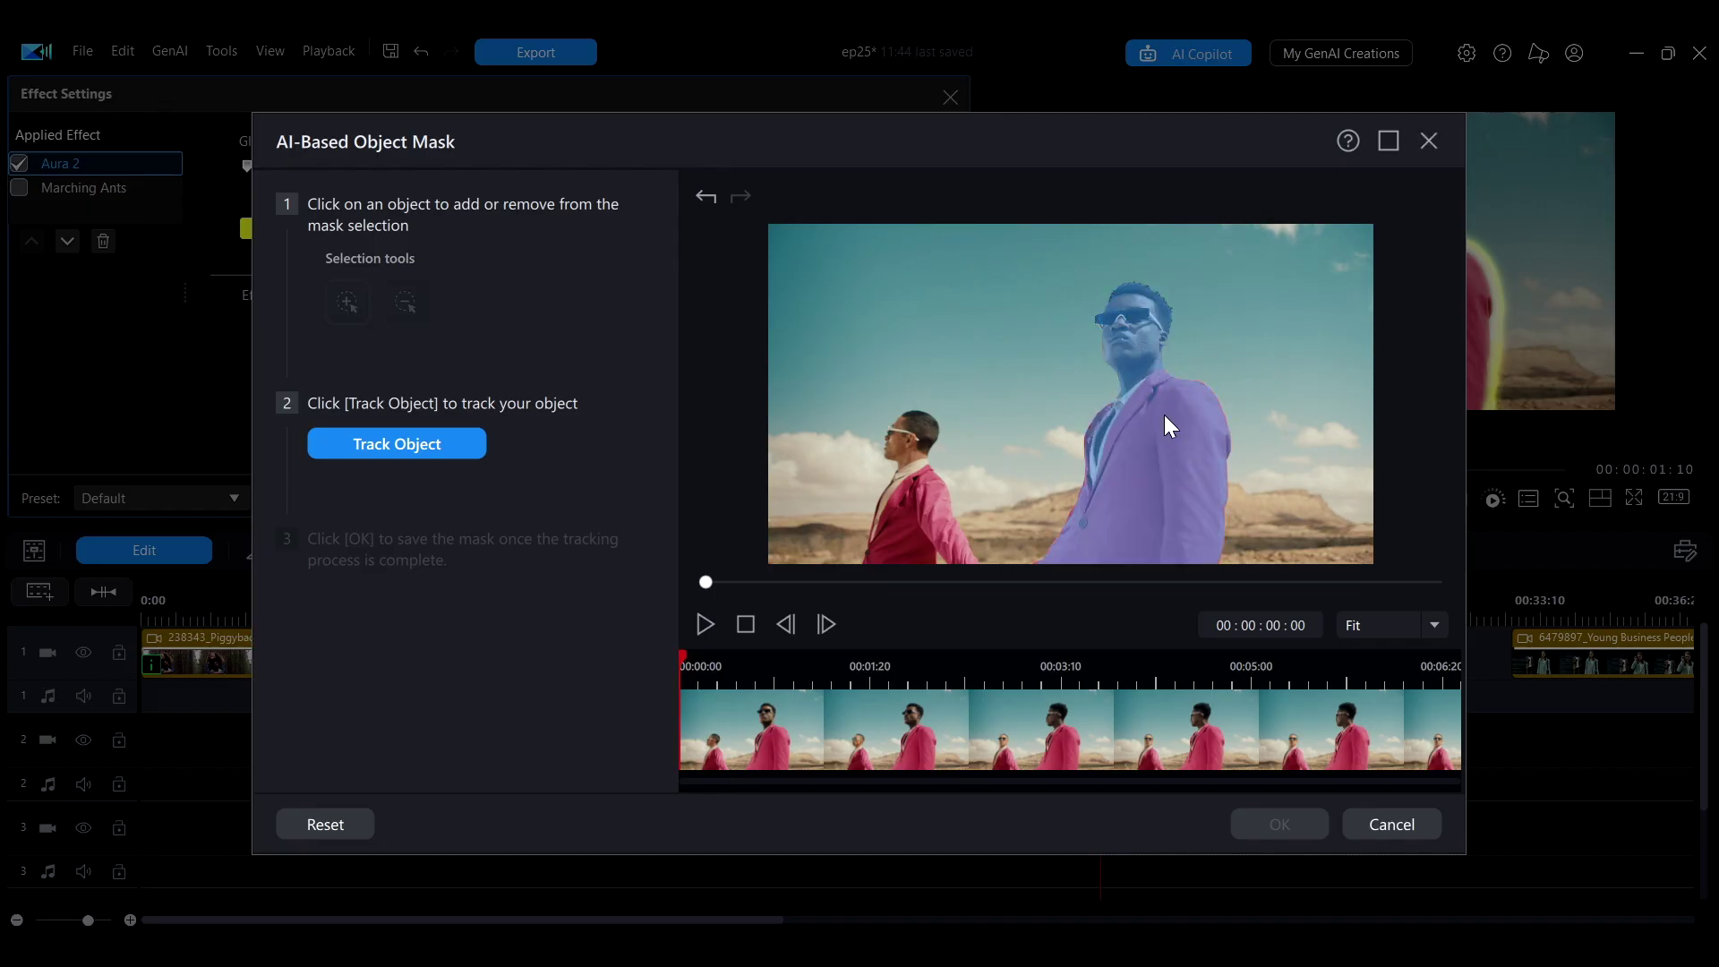
pyautogui.click(1035, 513)
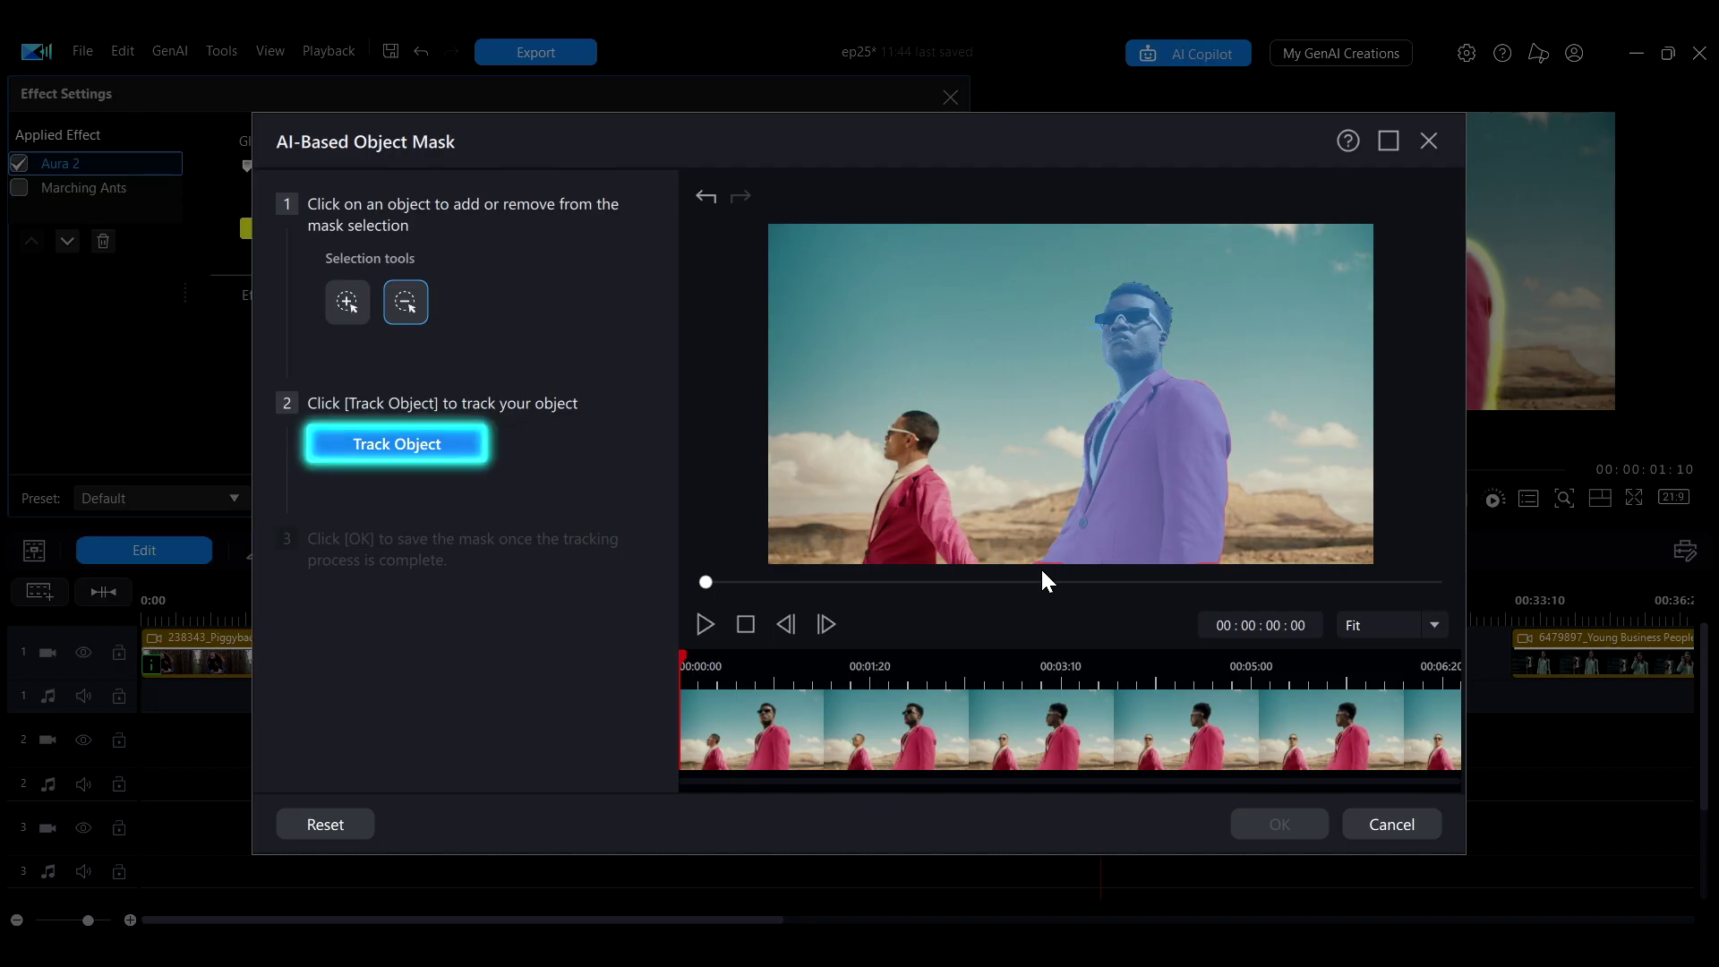
pyautogui.click(458, 448)
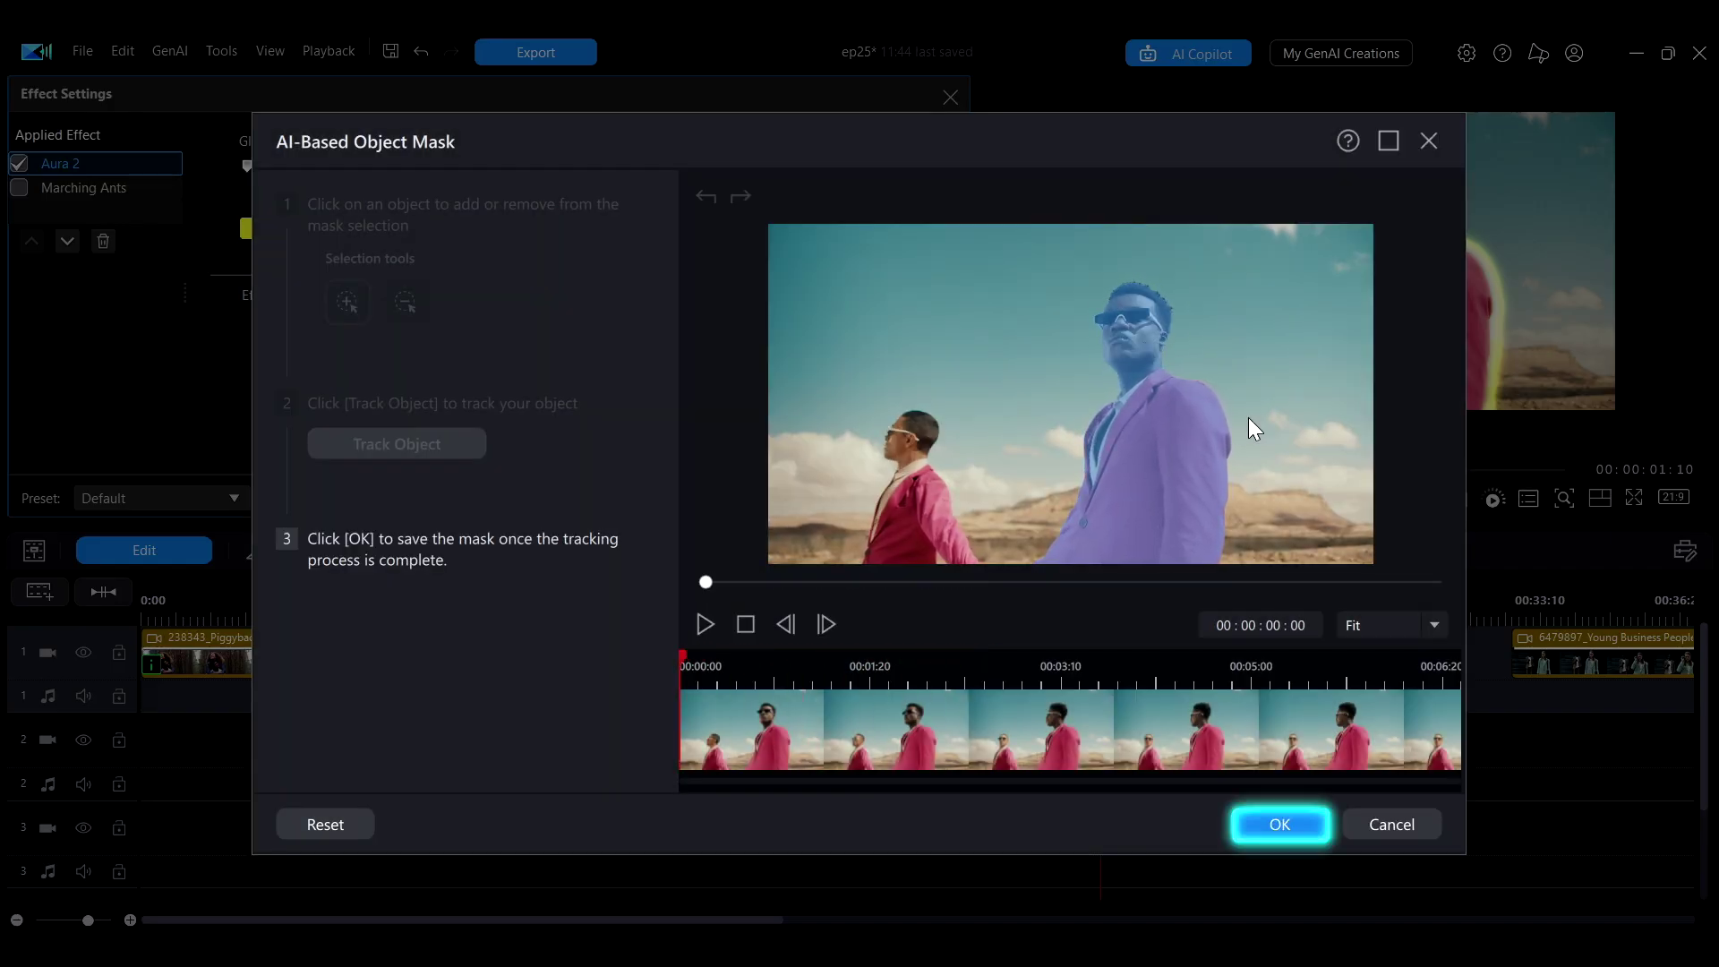
pyautogui.click(1283, 825)
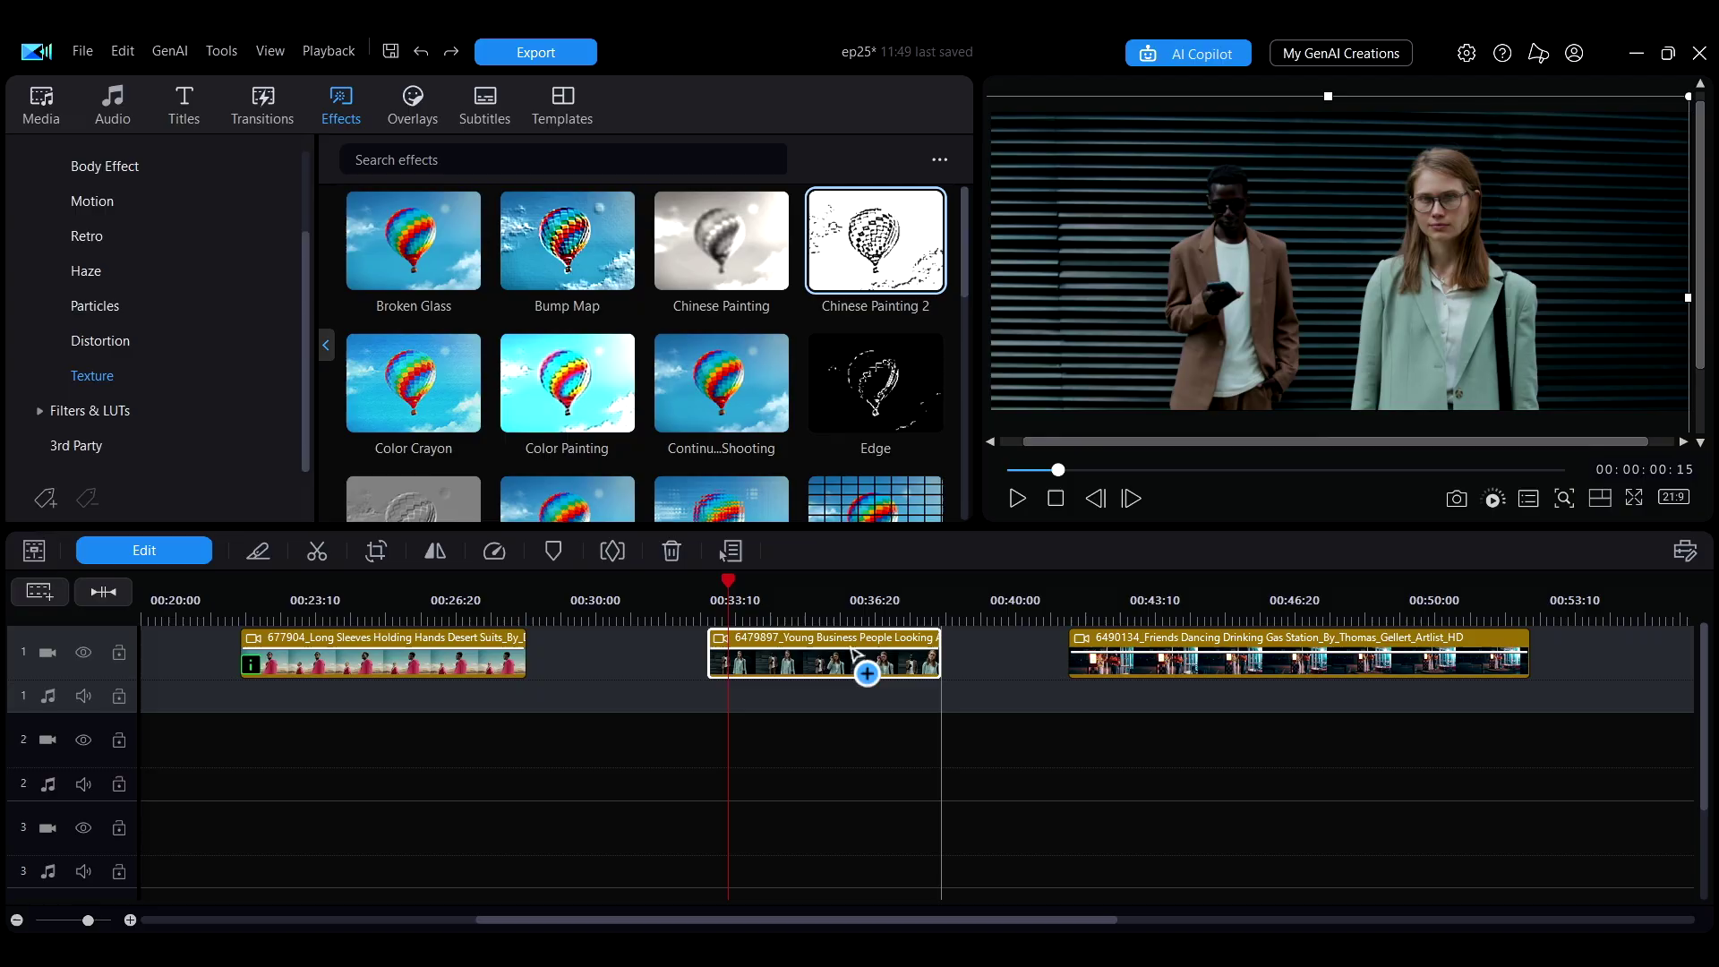
# Apply Chinese Painting 2 to the middle clip with gray degree lowered to 51.
pyautogui.moveTo(873, 243); pyautogui.dragTo(868, 672)
pyautogui.click(434, 552)
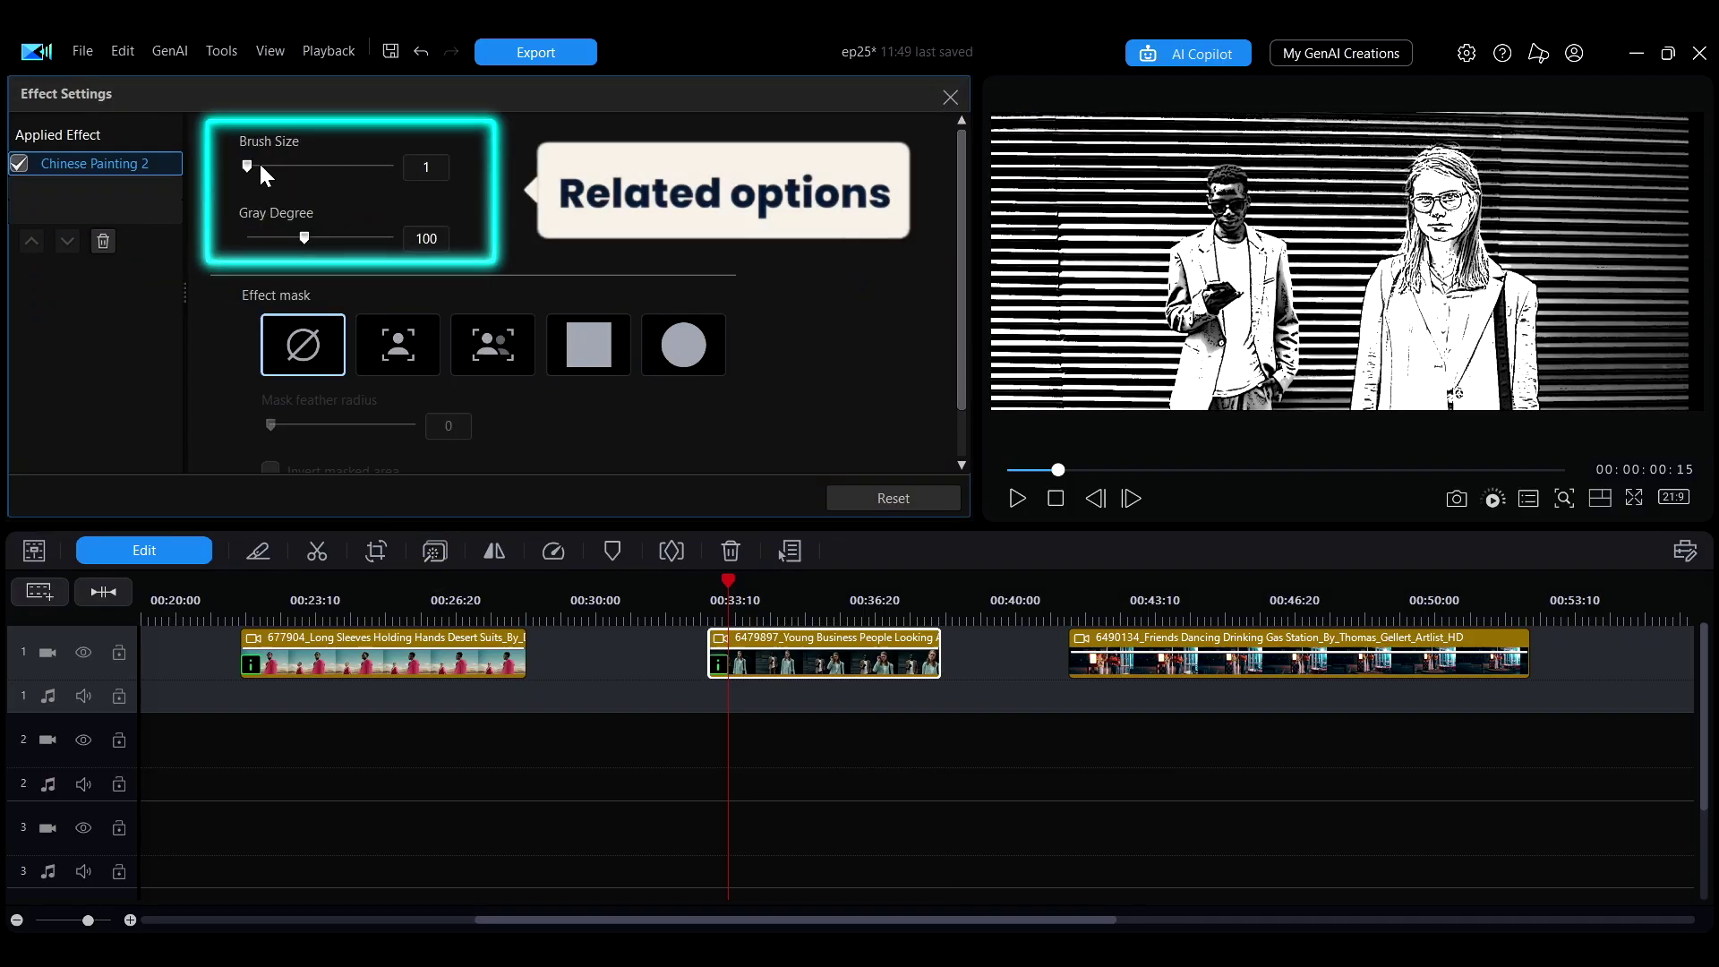
pyautogui.moveTo(254, 164)
pyautogui.mouseDown()
pyautogui.moveTo(353, 171)
pyautogui.moveTo(242, 171)
pyautogui.mouseUp()
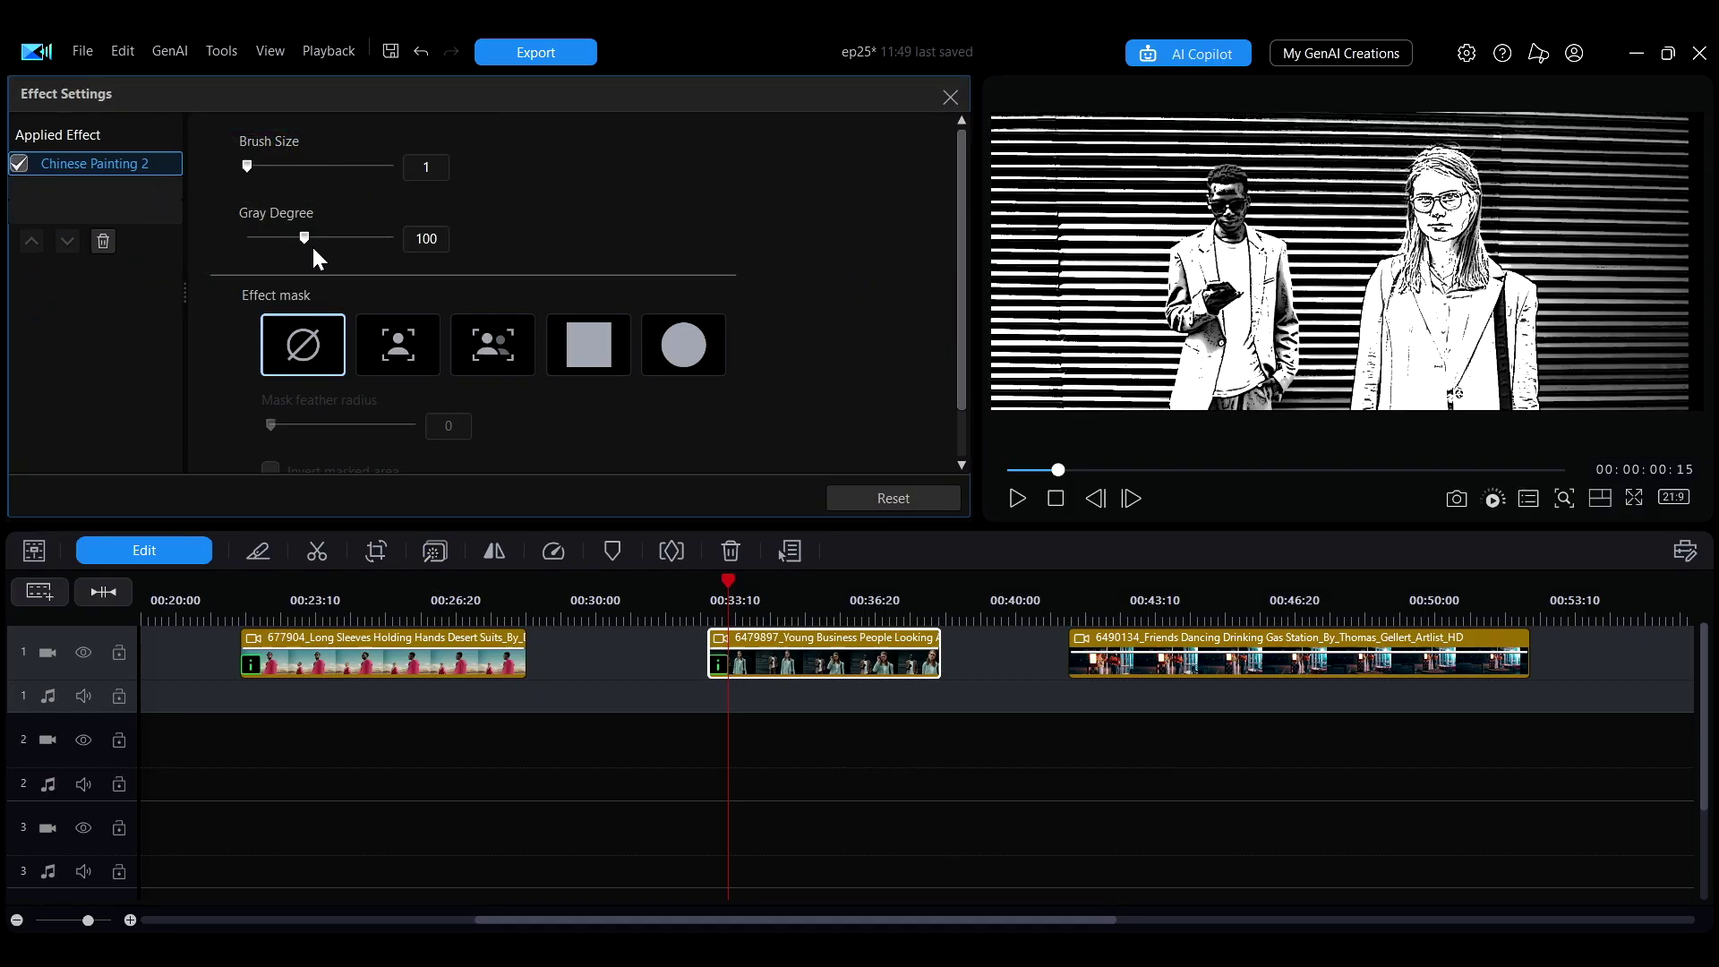
pyautogui.moveTo(380, 237)
pyautogui.mouseDown()
pyautogui.moveTo(400, 237)
pyautogui.moveTo(274, 239)
pyautogui.mouseUp()
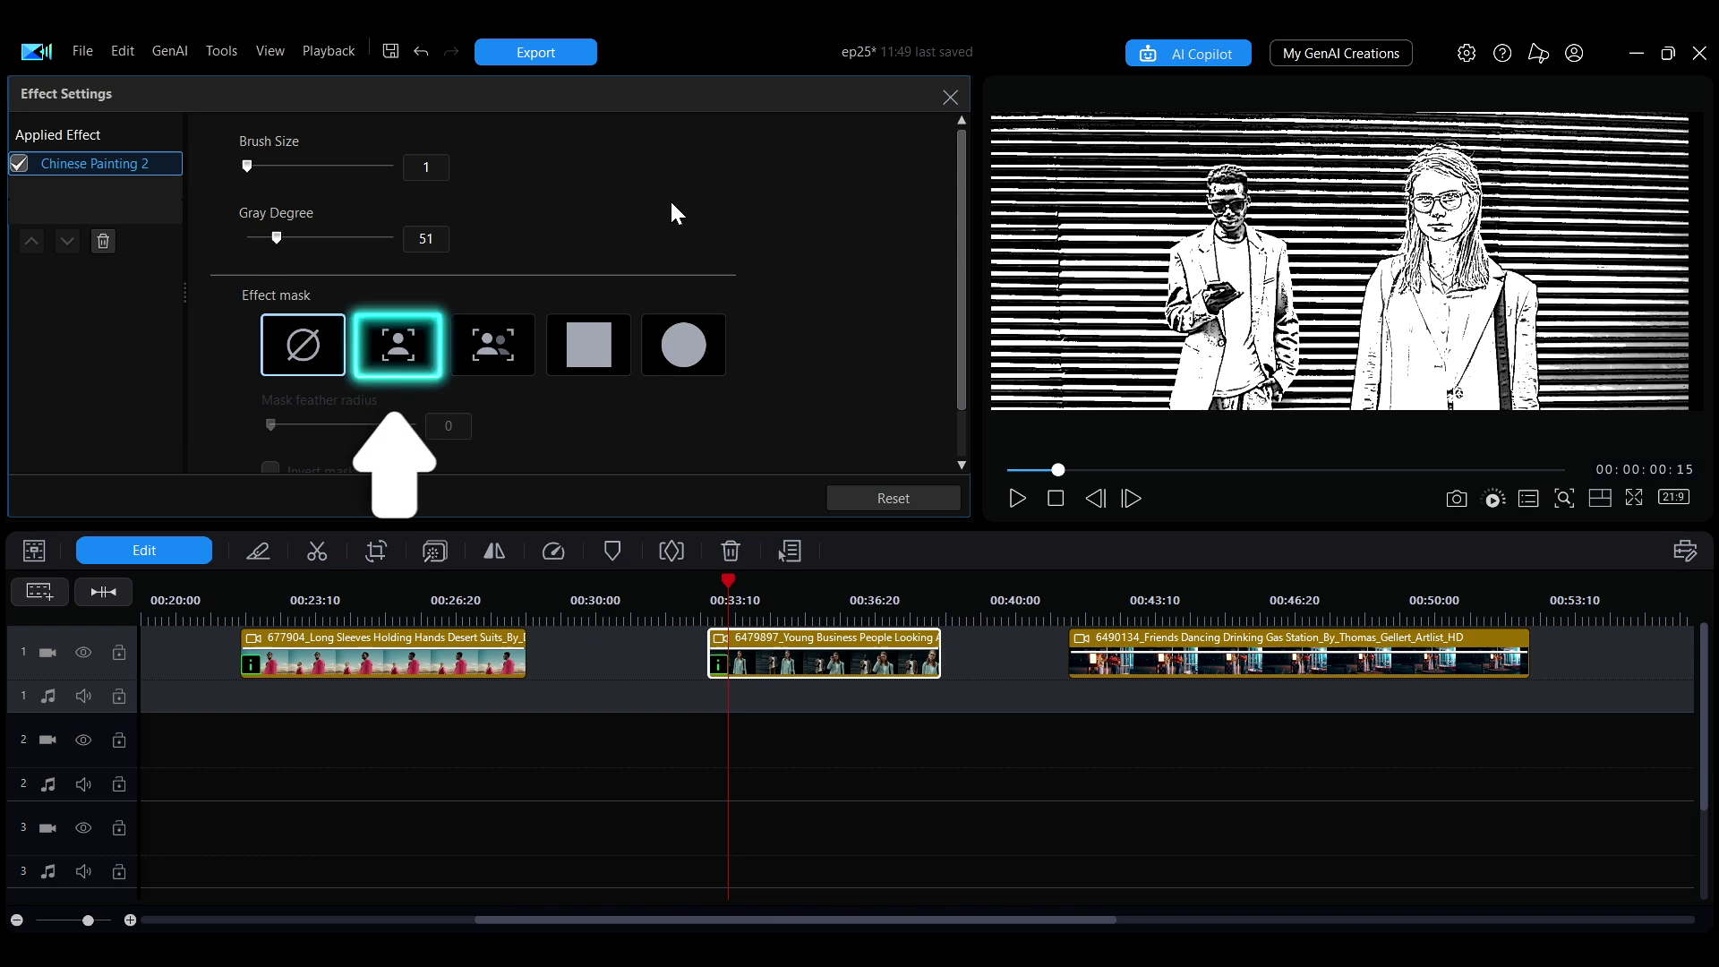
# Limit the sketch effect to the woman with a tracked one-object mask.
pyautogui.click(381, 356)
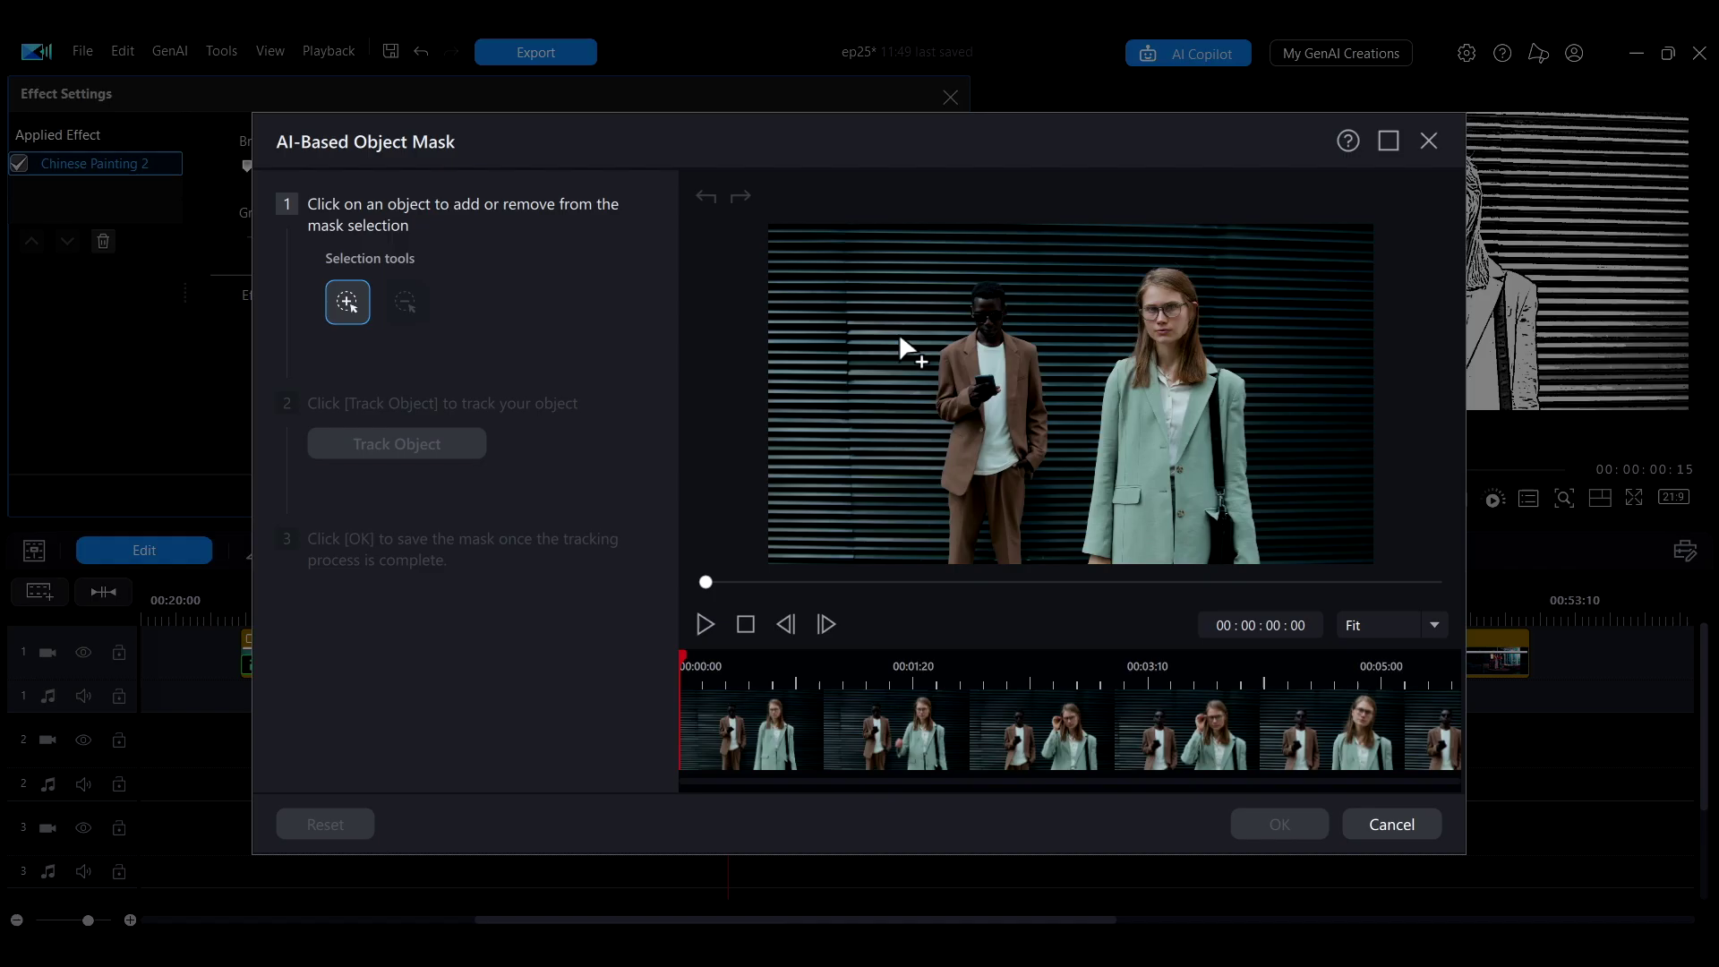
pyautogui.click(1148, 302)
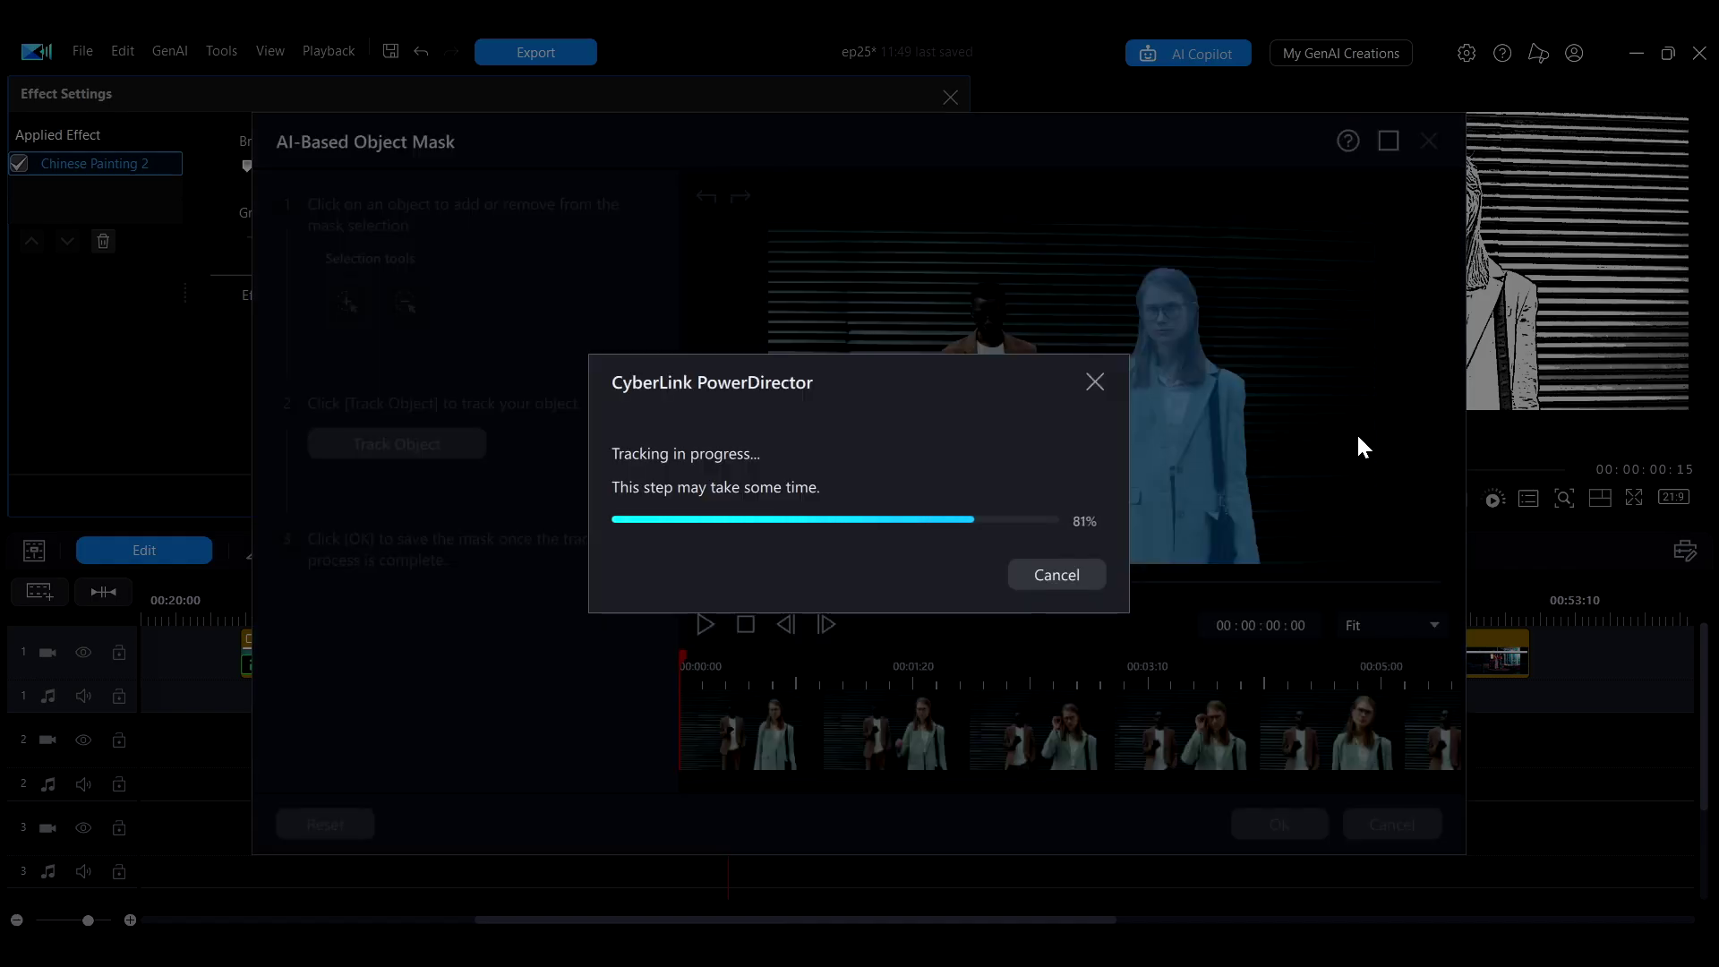
pyautogui.click(1274, 817)
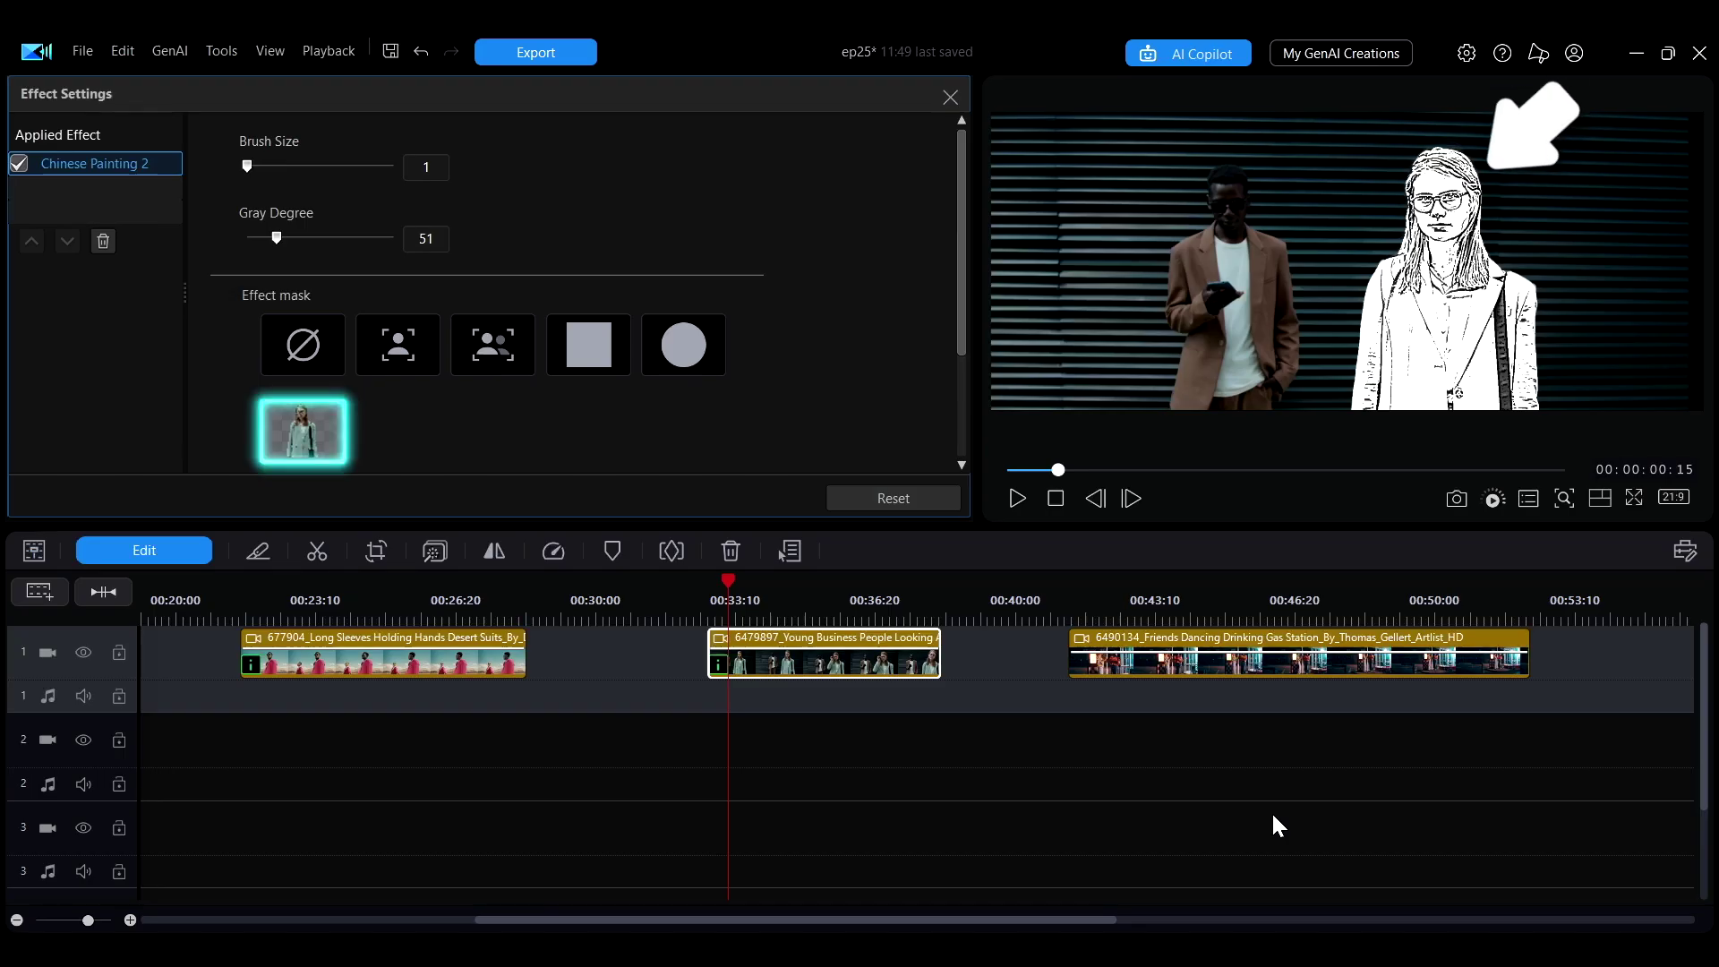
pyautogui.moveTo(959, 250); pyautogui.dragTo(959, 383)
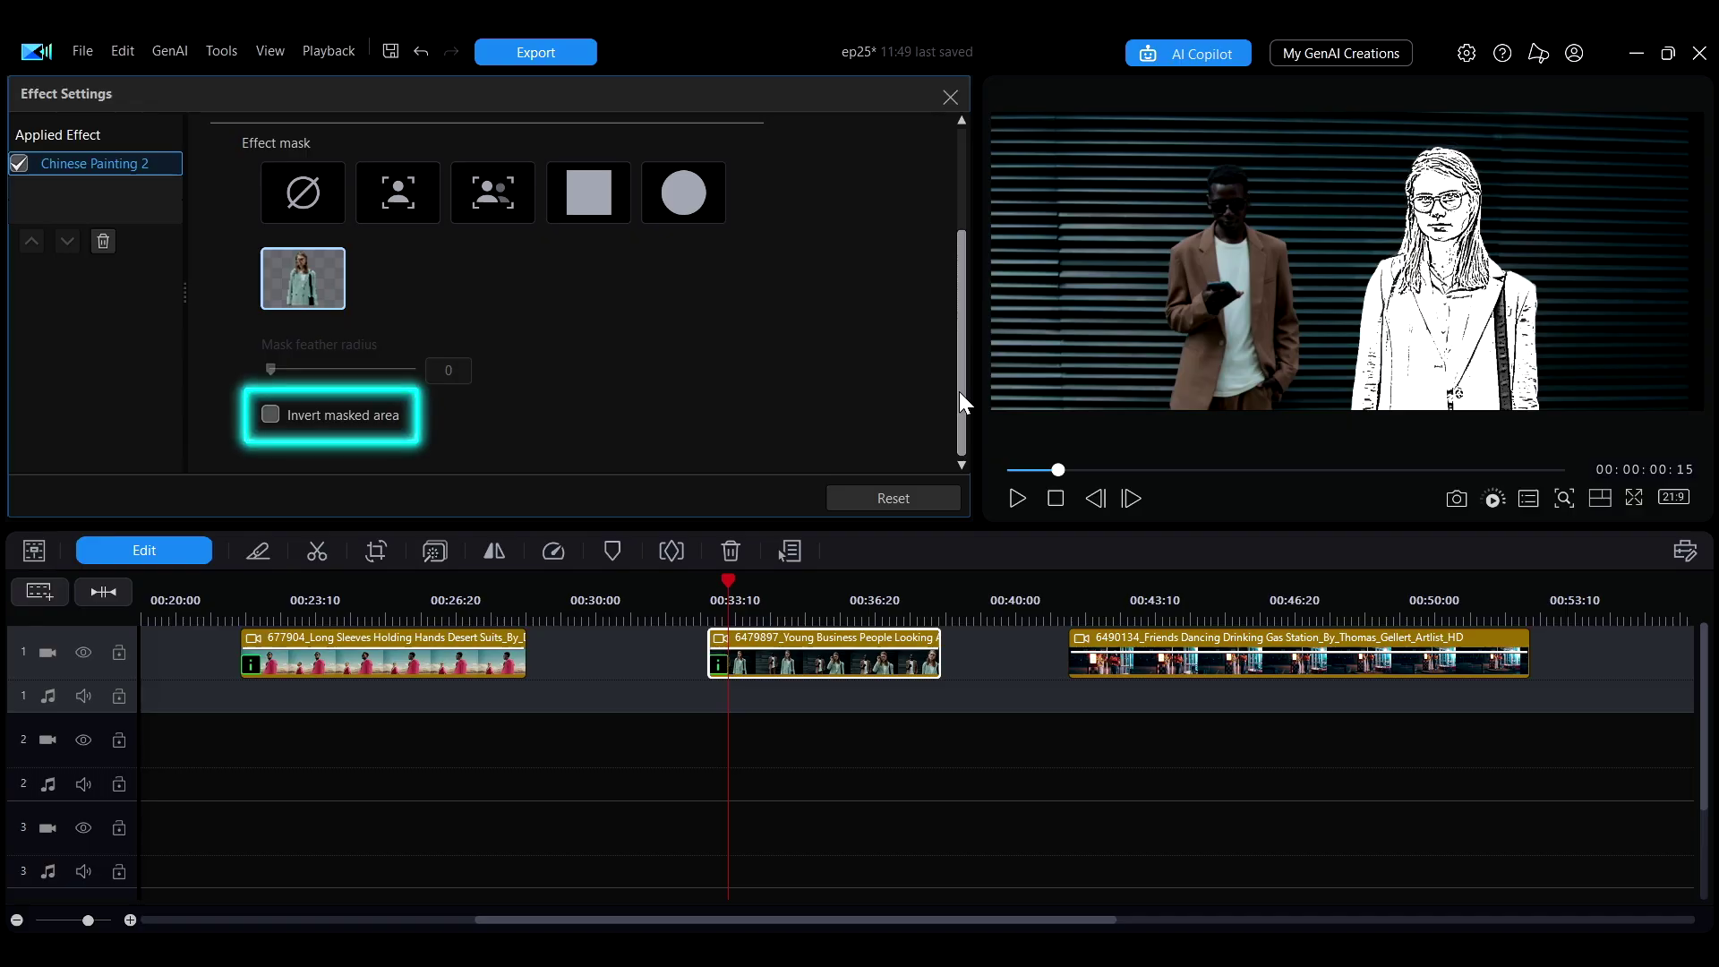
# Invert the sketch effect's masked area and switch the mask to a rectangle shape.
pyautogui.click(270, 414)
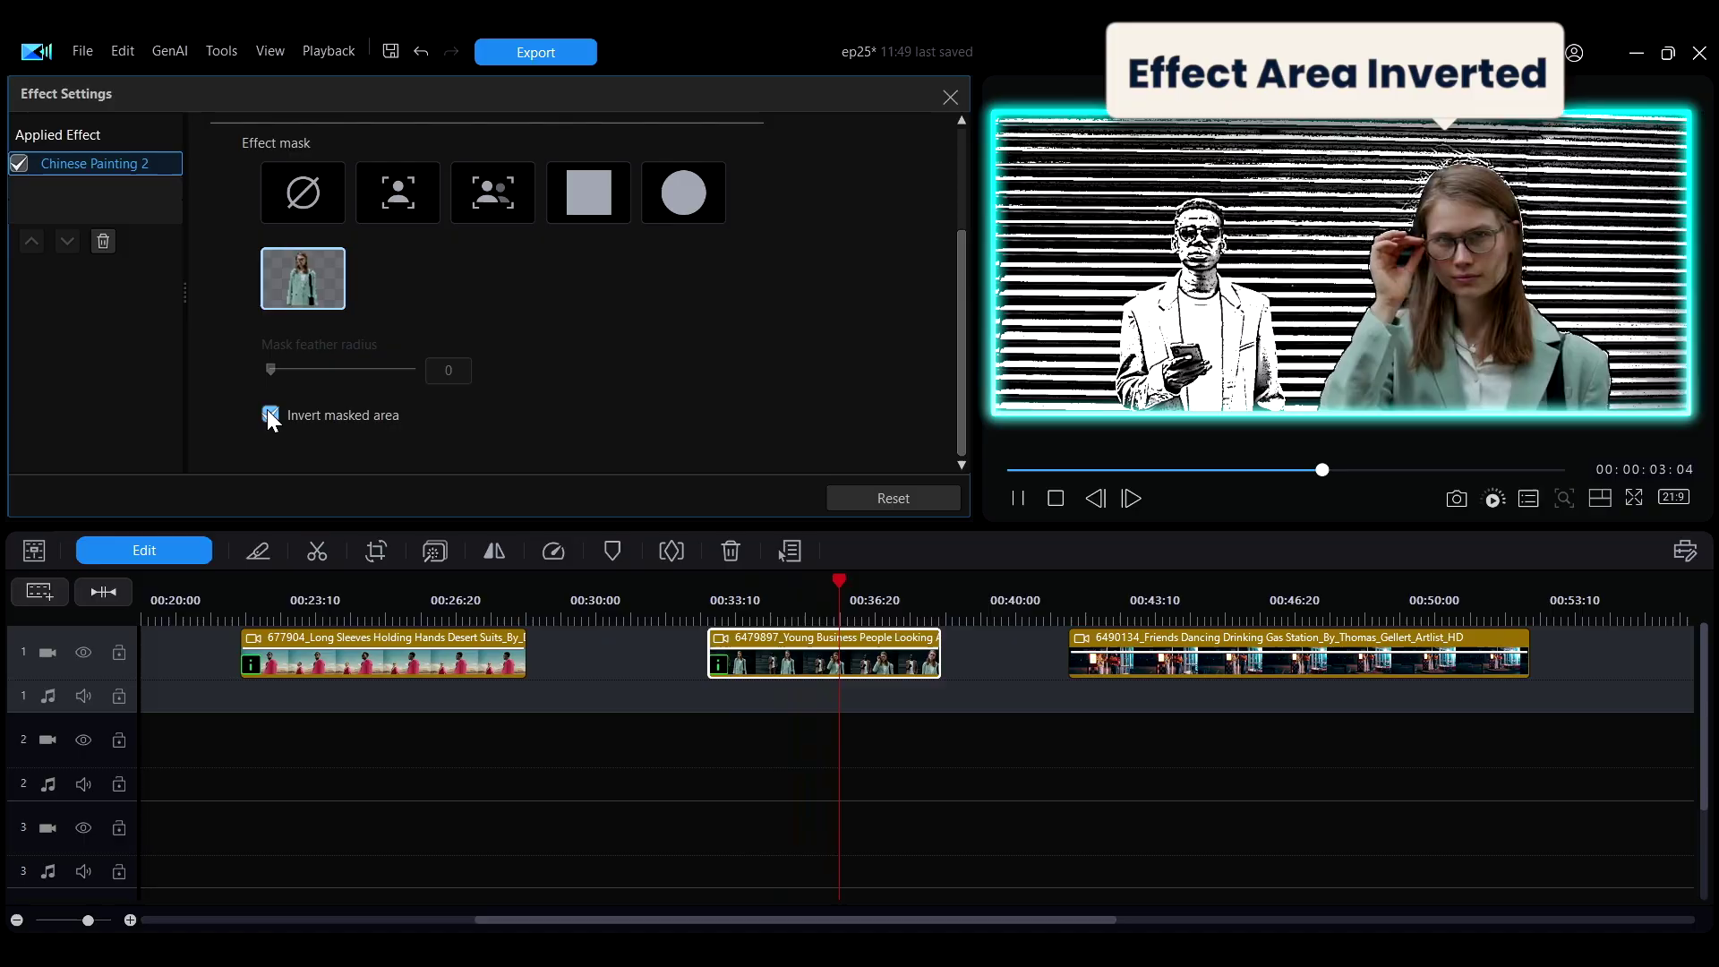
pyautogui.click(268, 412)
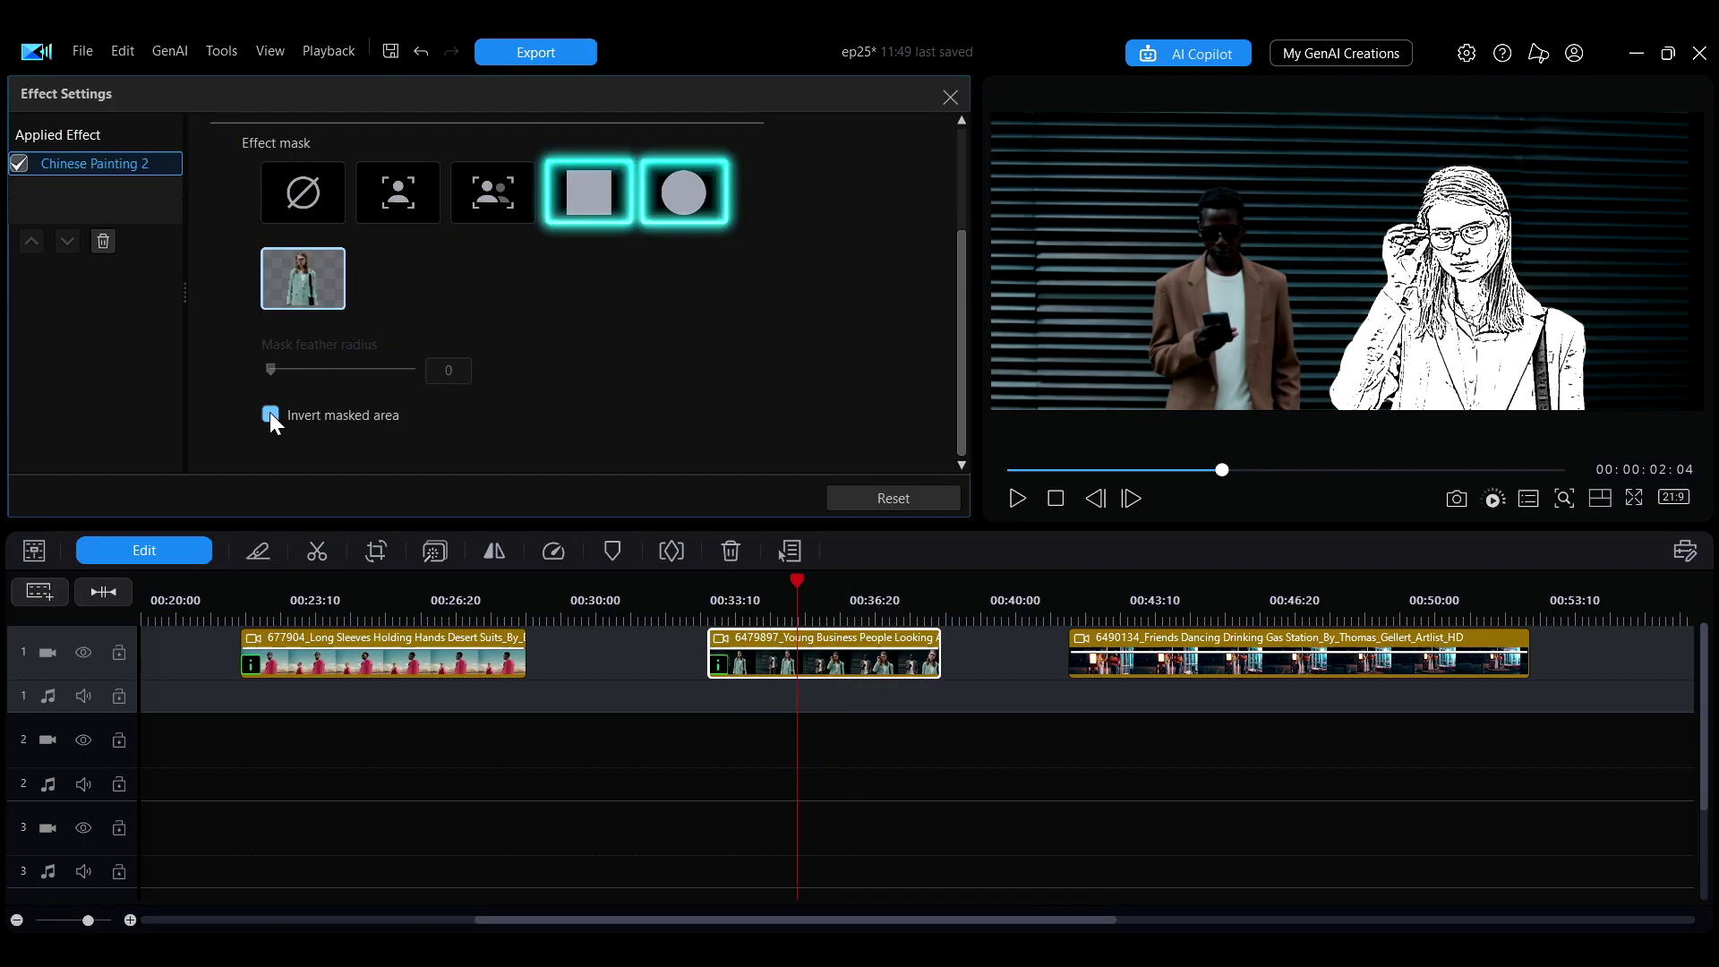
pyautogui.click(570, 204)
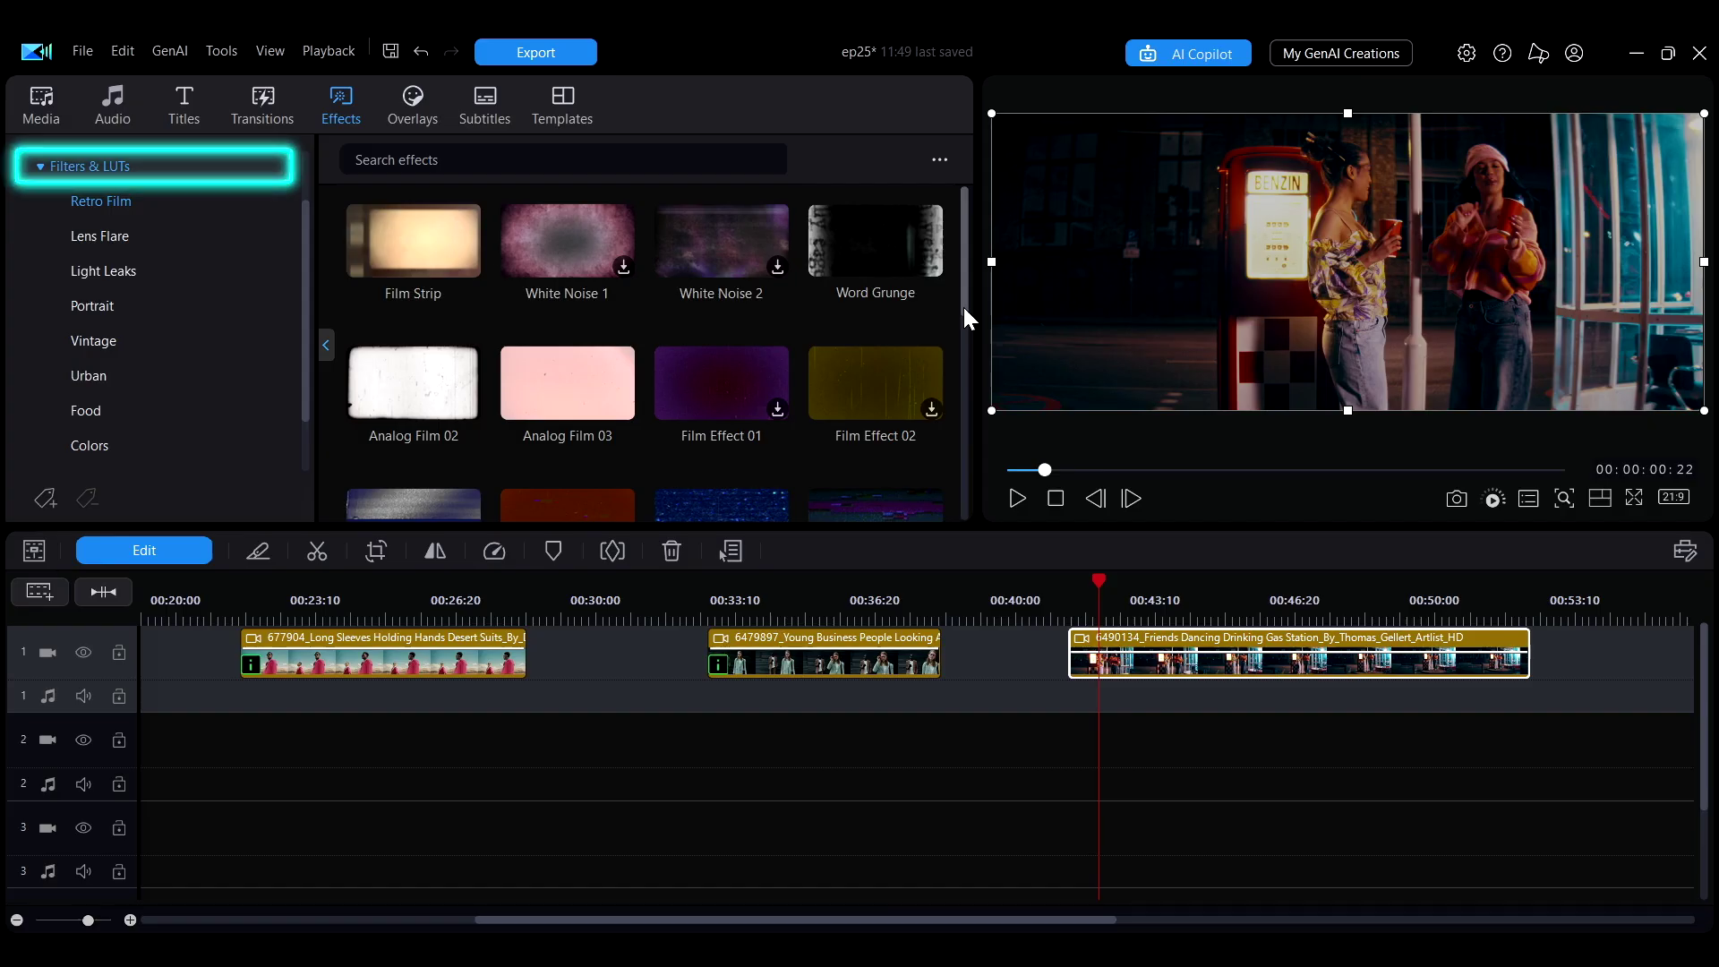
pyautogui.moveTo(962, 308)
pyautogui.mouseDown()
pyautogui.moveTo(966, 365)
pyautogui.moveTo(960, 266)
pyautogui.moveTo(965, 292)
pyautogui.mouseUp()
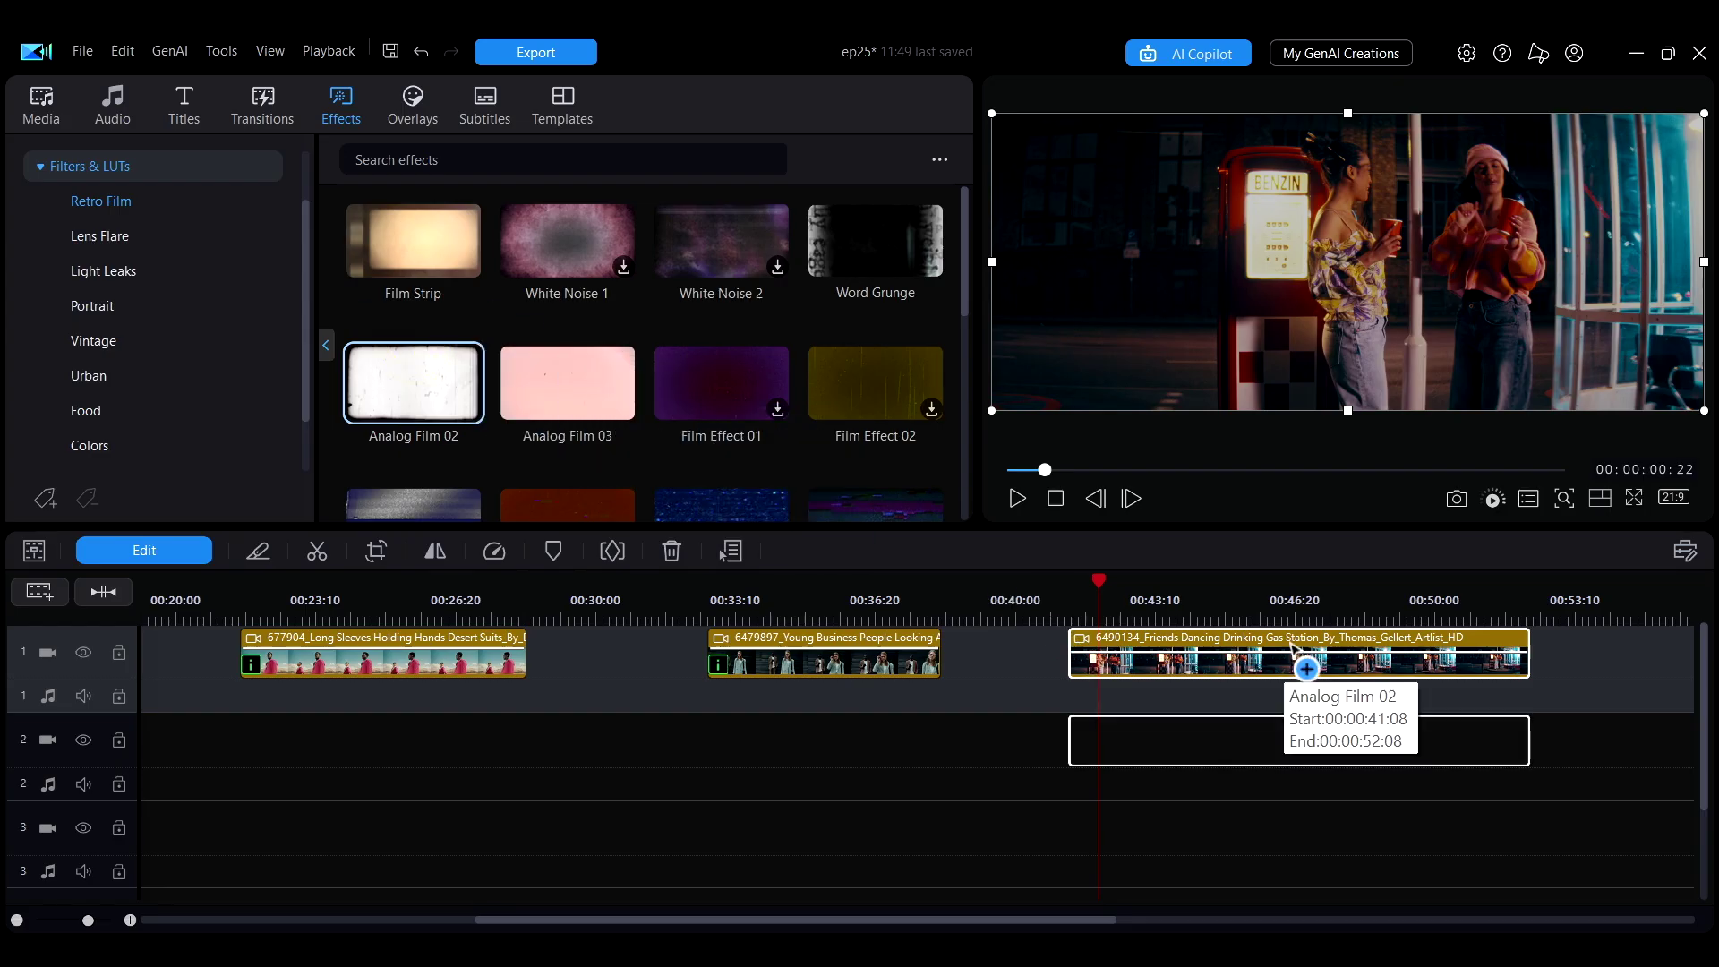
# Place Analog Film 02 on track 2 above the dancing clip and preview playback.
pyautogui.moveTo(1290, 648); pyautogui.dragTo(1284, 641)
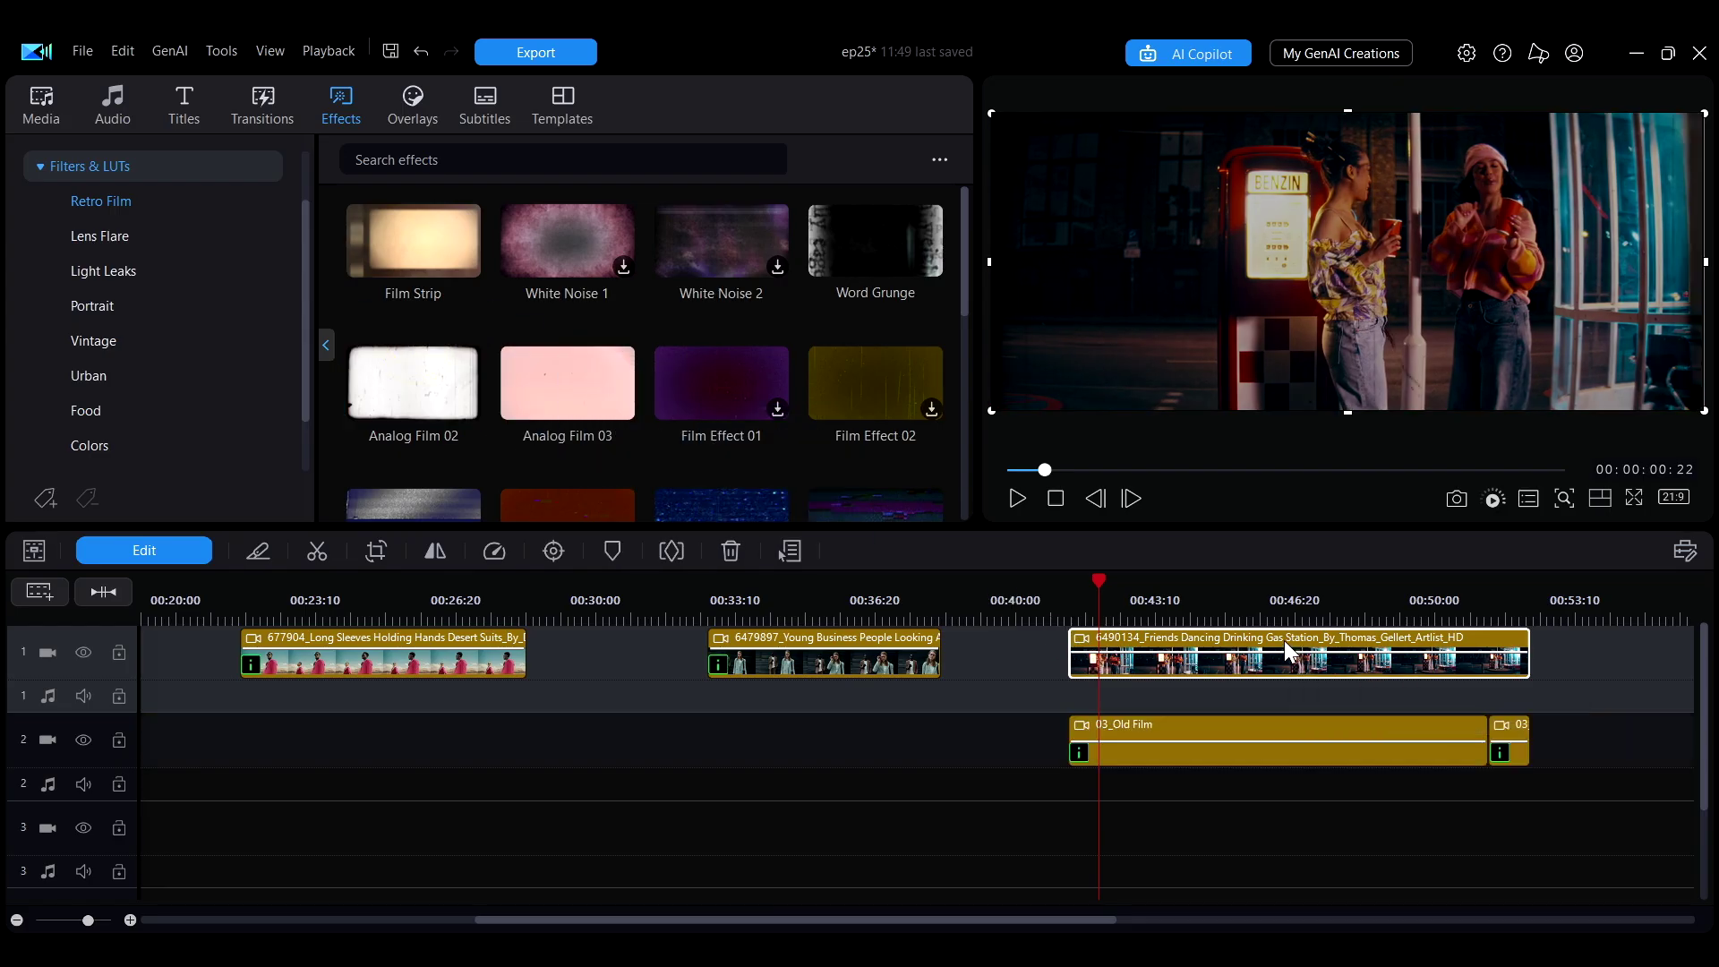
pyautogui.click(1213, 786)
pyautogui.press('space')
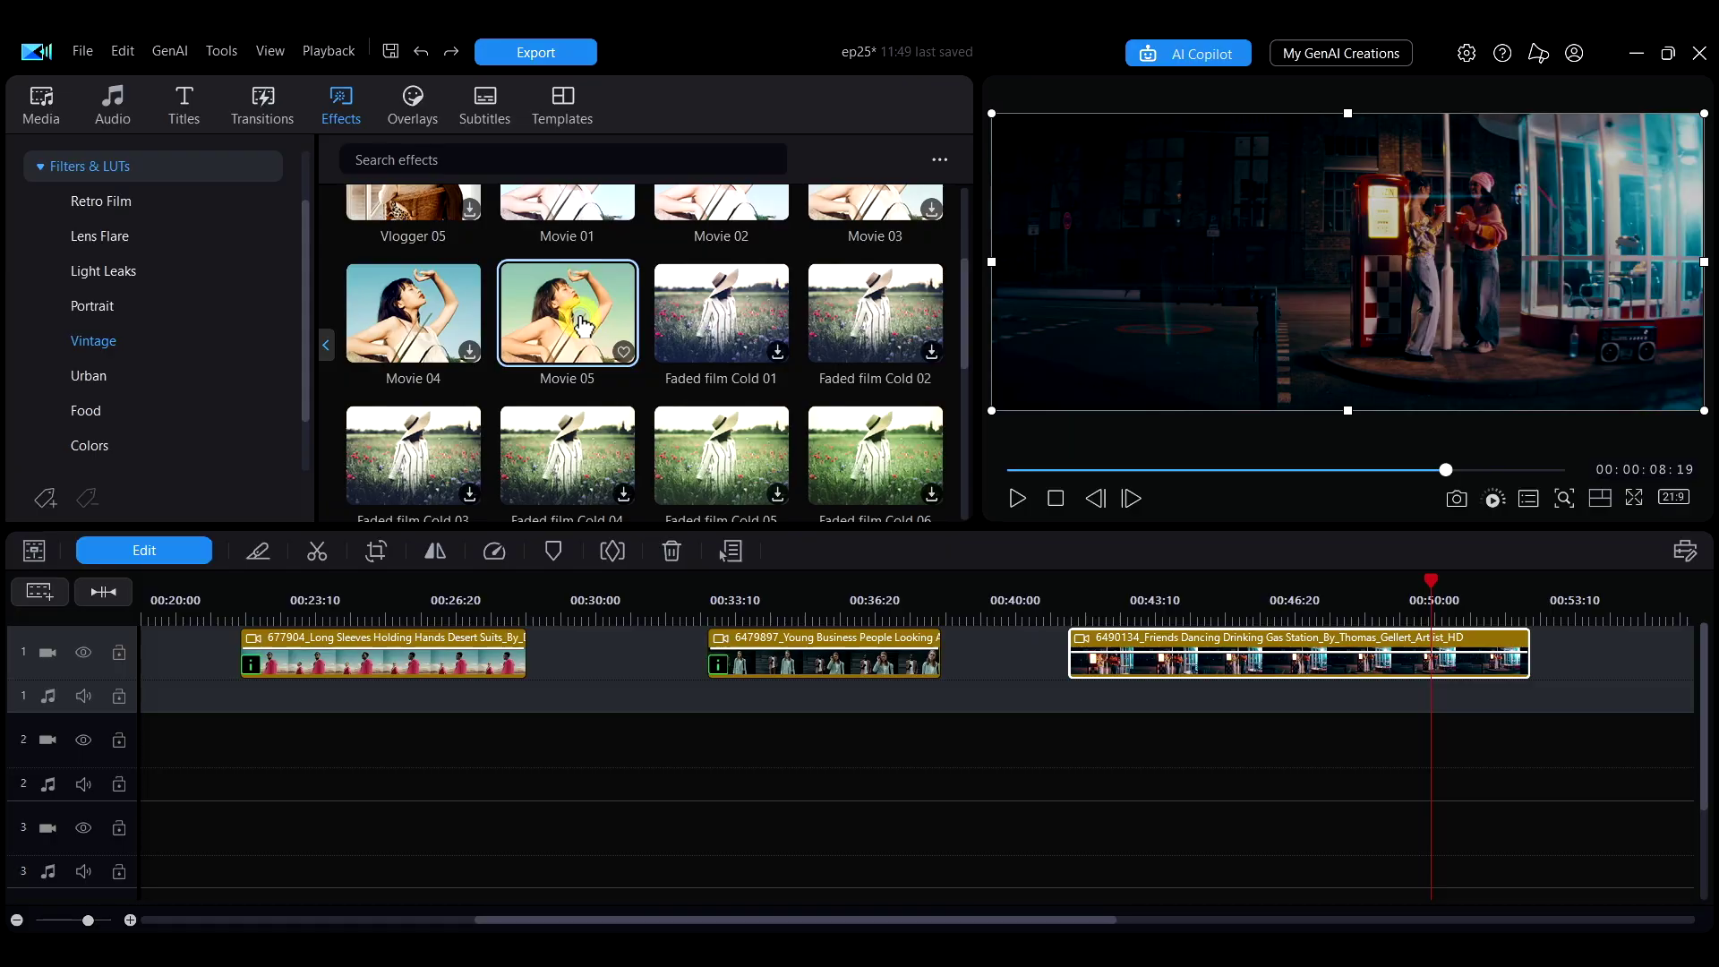
# Apply the Movie 05 filter to the dancing clip and test its strength.
pyautogui.moveTo(682, 399); pyautogui.dragTo(1096, 598)
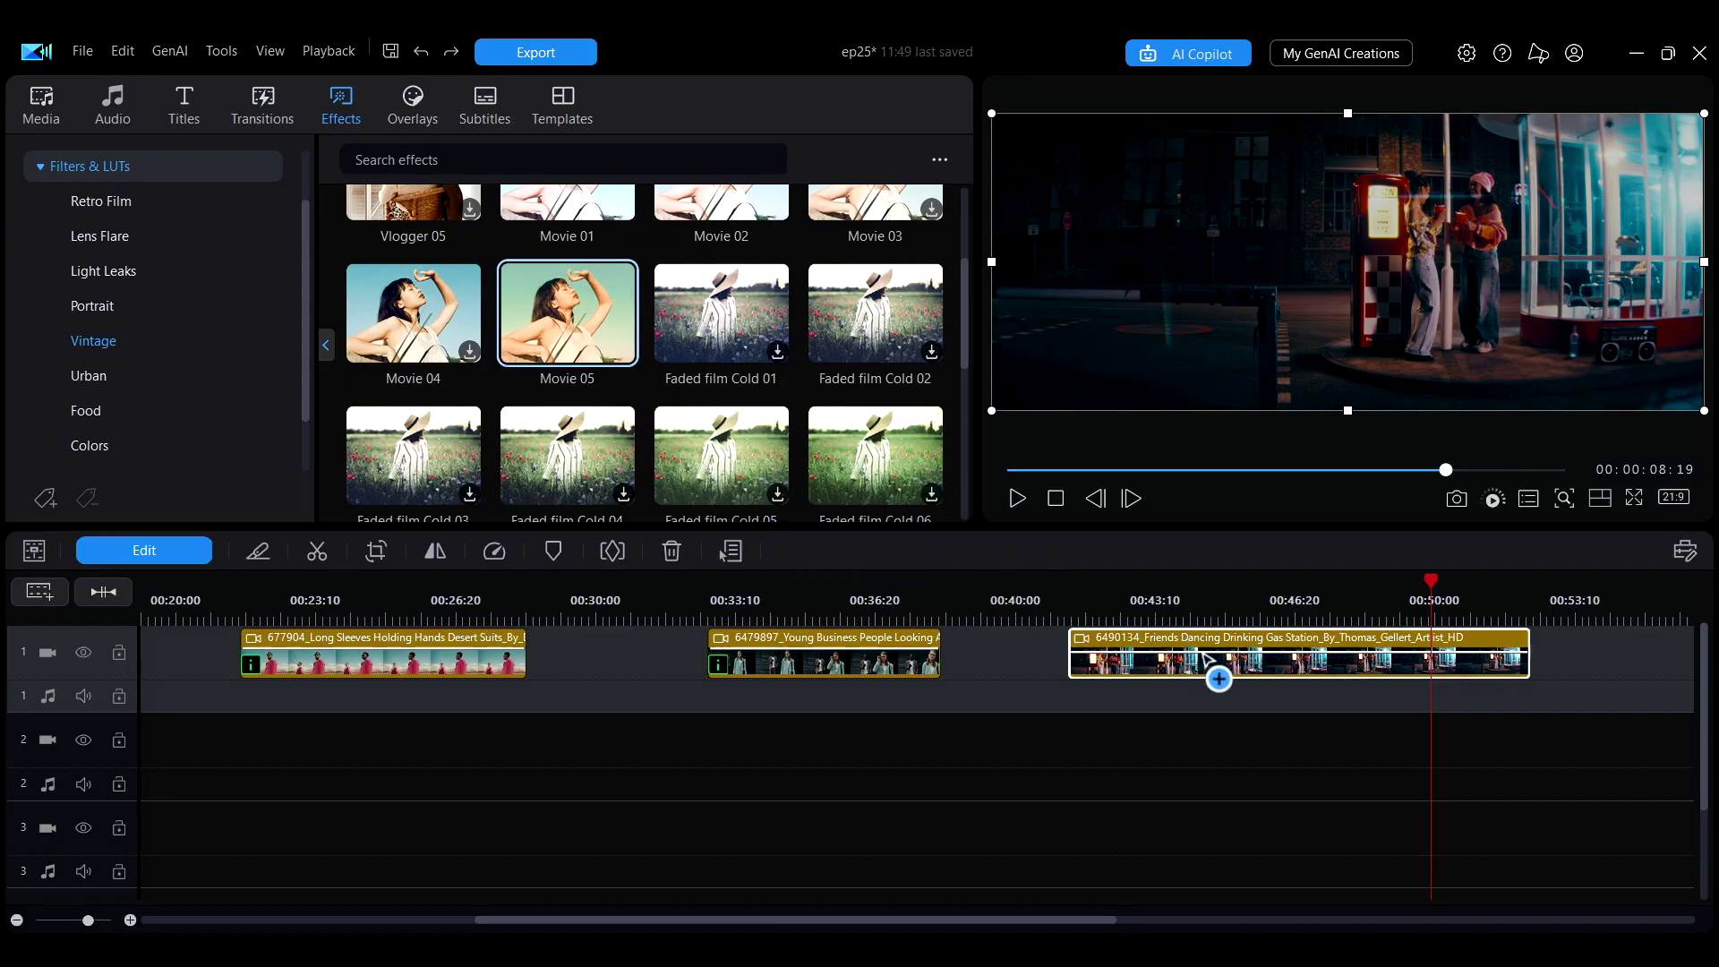
pyautogui.moveTo(1206, 657); pyautogui.dragTo(1196, 657)
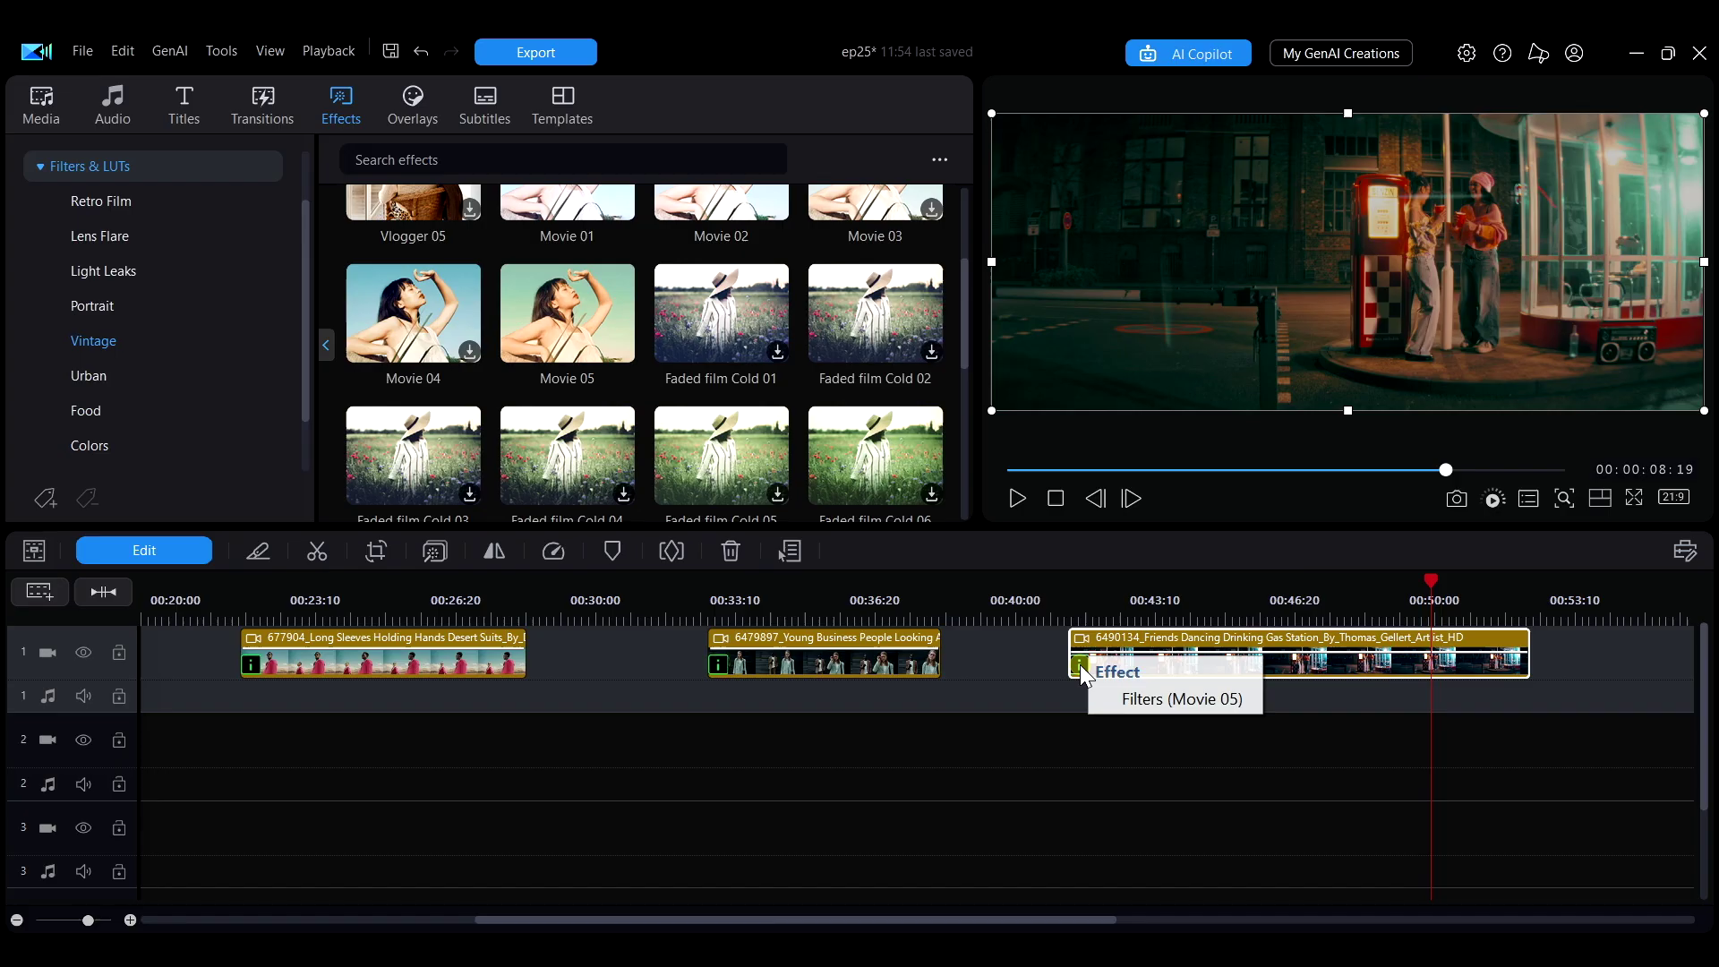
pyautogui.click(1131, 699)
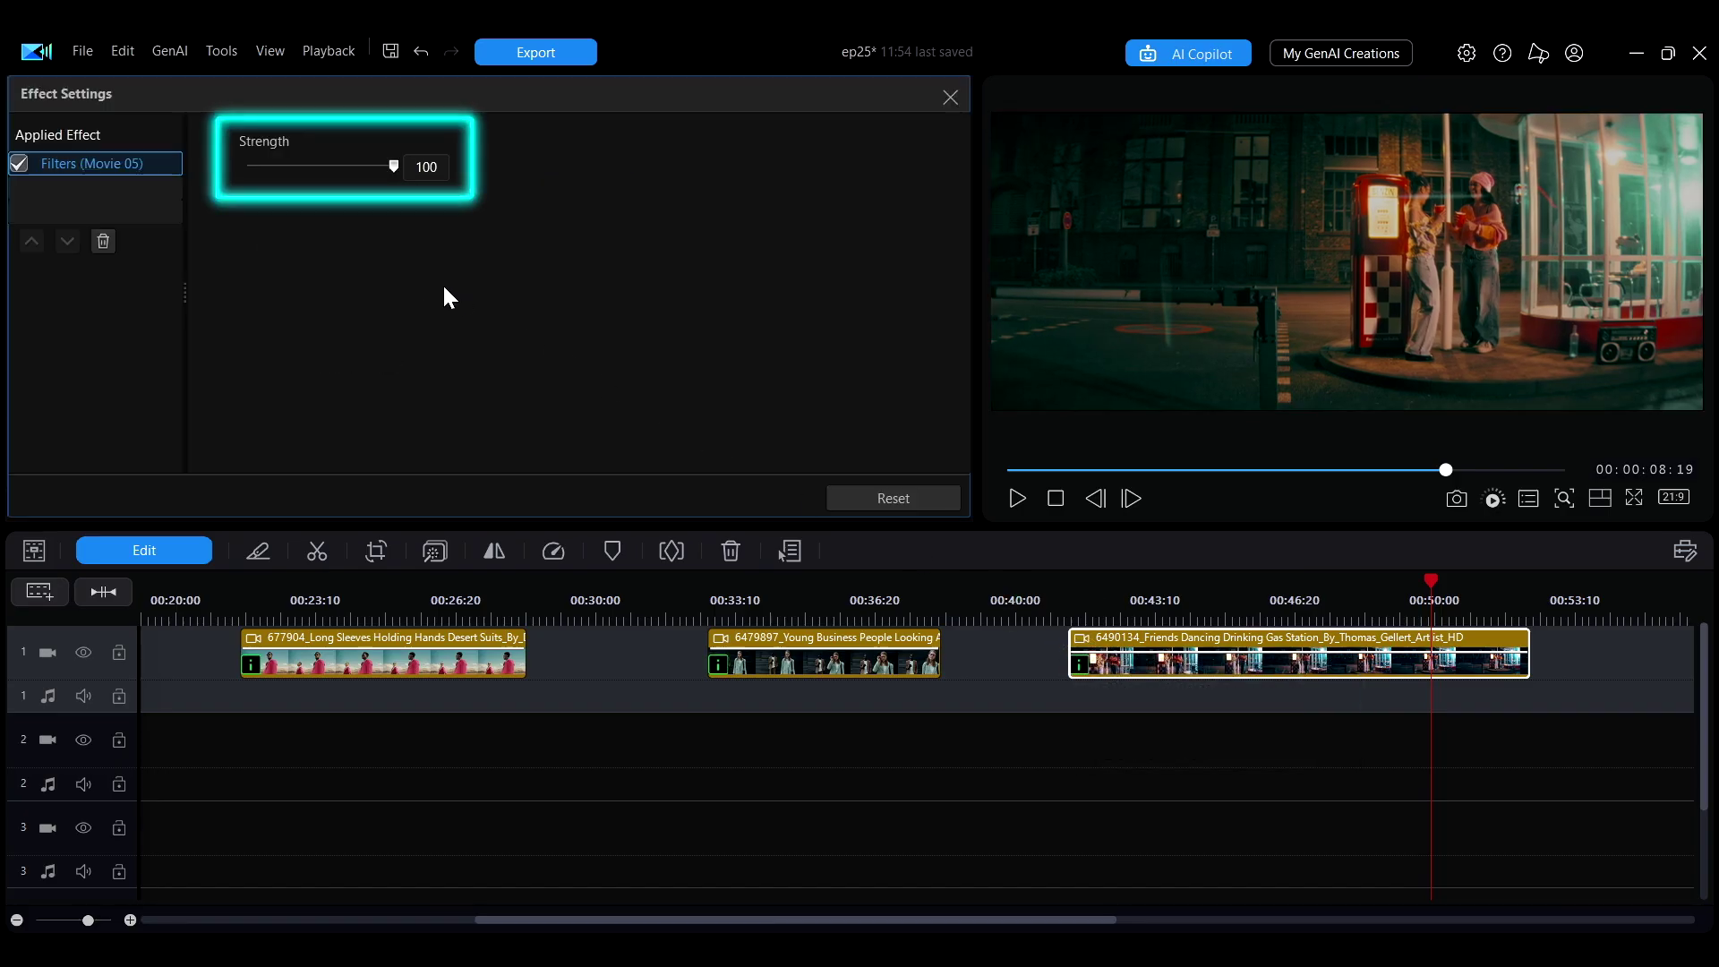
pyautogui.moveTo(394, 167)
pyautogui.mouseDown()
pyautogui.moveTo(257, 169)
pyautogui.moveTo(432, 189)
pyautogui.mouseUp()
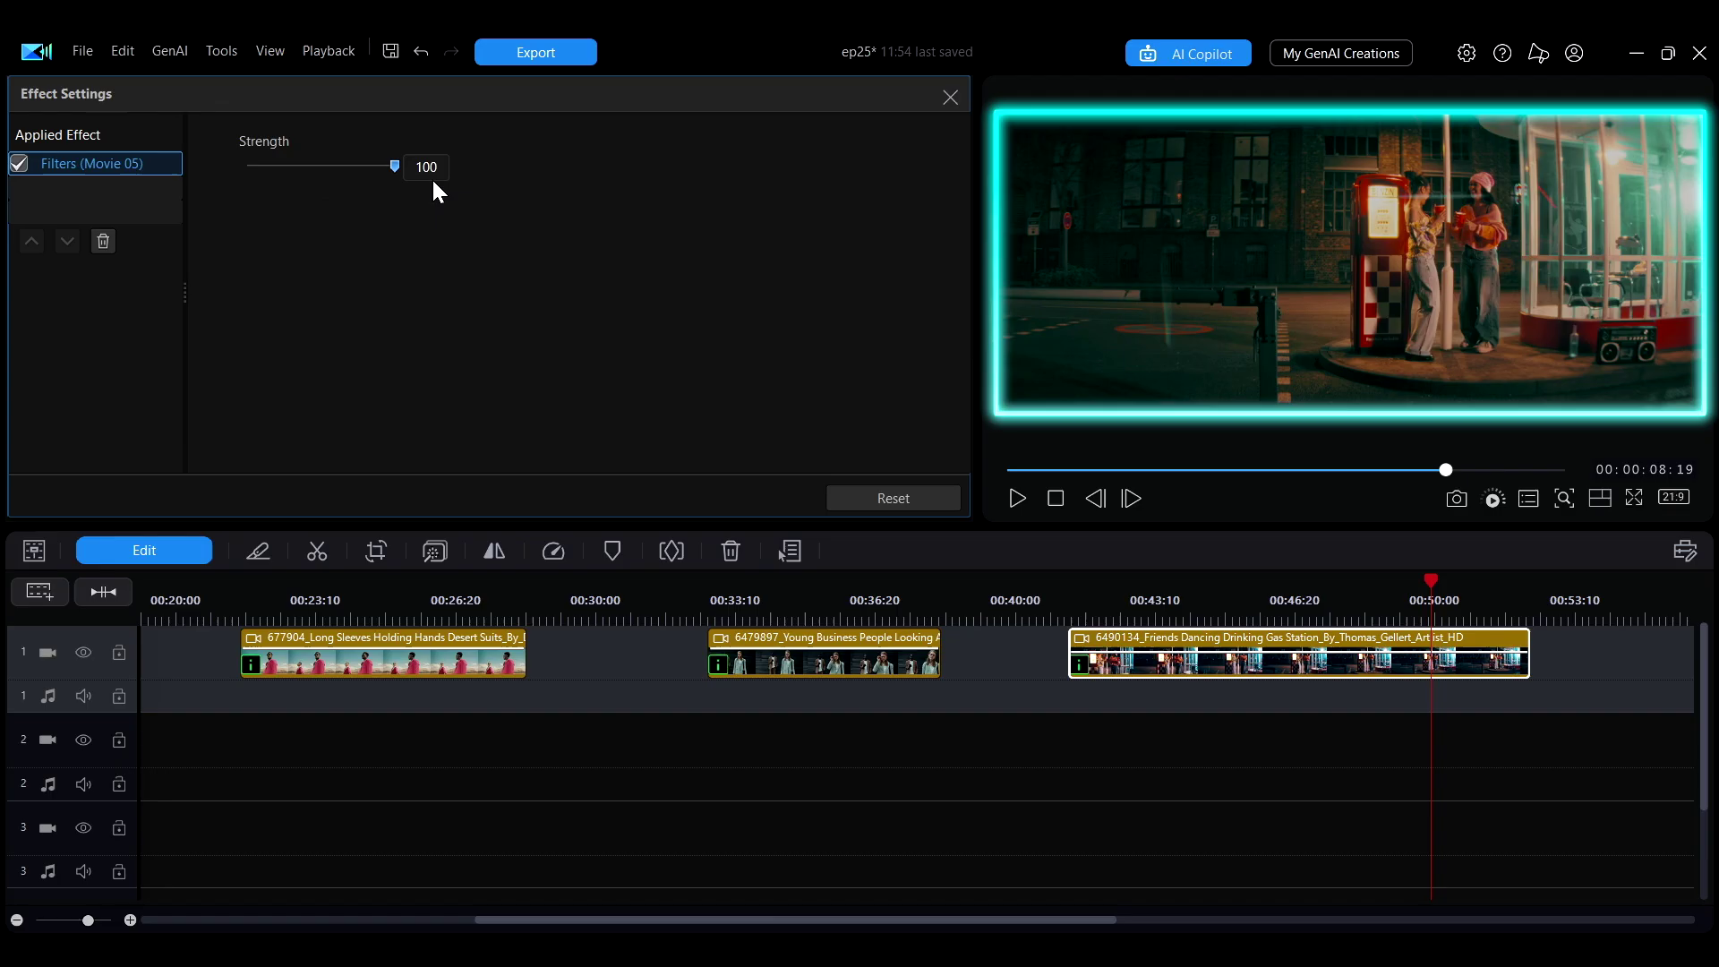